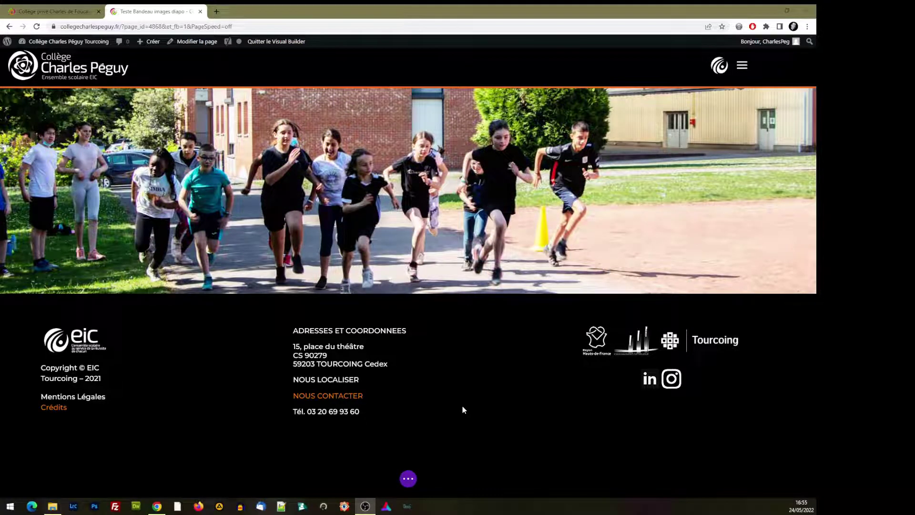
Inspect the background image settings of the first slide in the existing banner slider, closing its settings again
{"action": "mouse_move", "coordinate": [394, 112]}
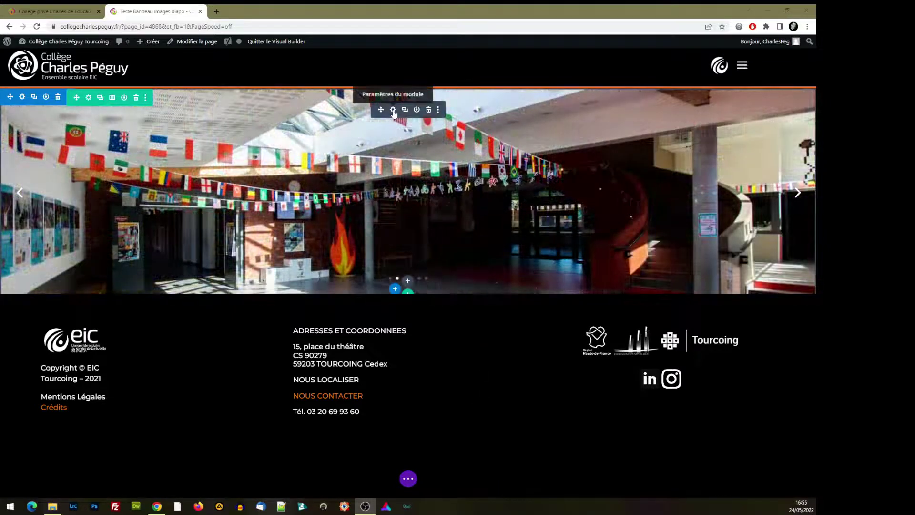
{"action": "left_click", "coordinate": [393, 110]}
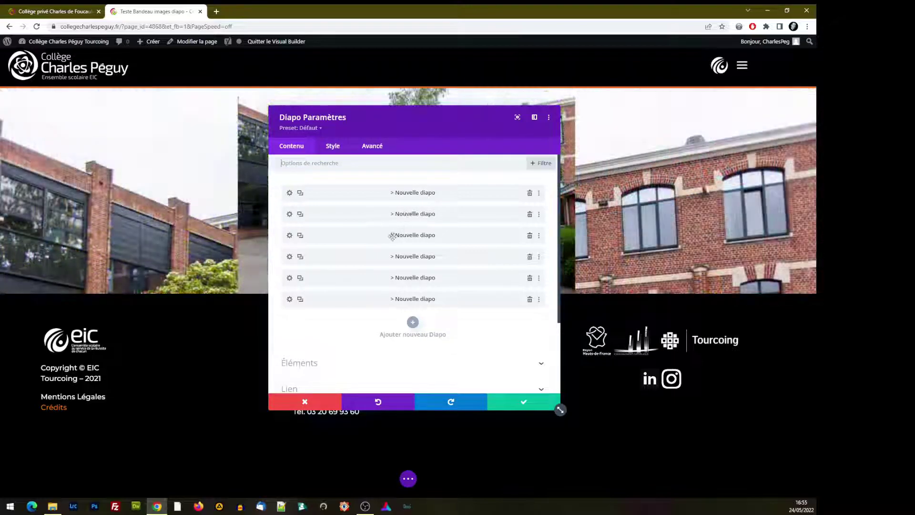
{"action": "left_click", "coordinate": [289, 193]}
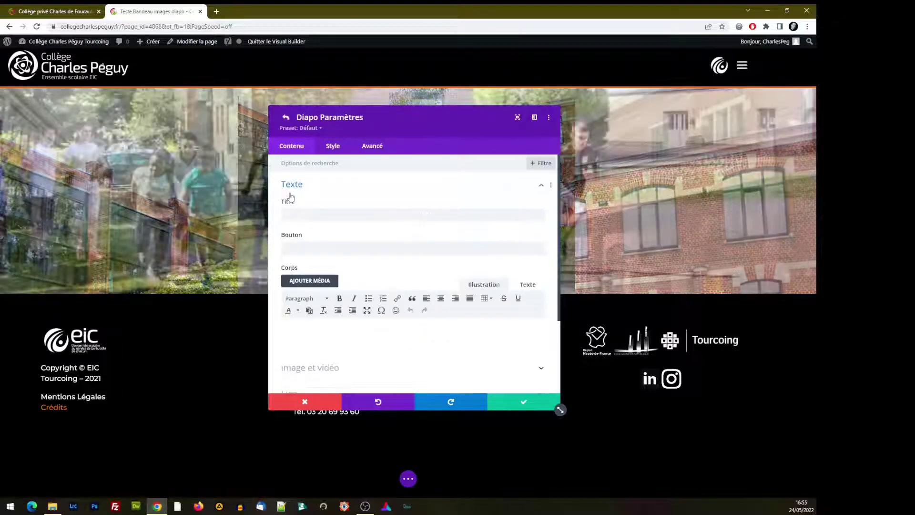
{"action": "scroll", "coordinate": [339, 304], "scroll_direction": "down", "scroll_amount": 2}
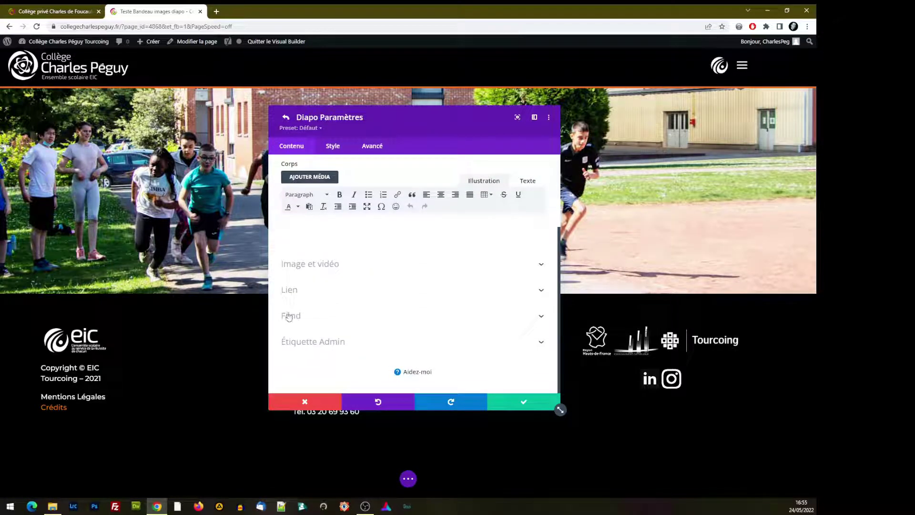
{"action": "left_click", "coordinate": [291, 317]}
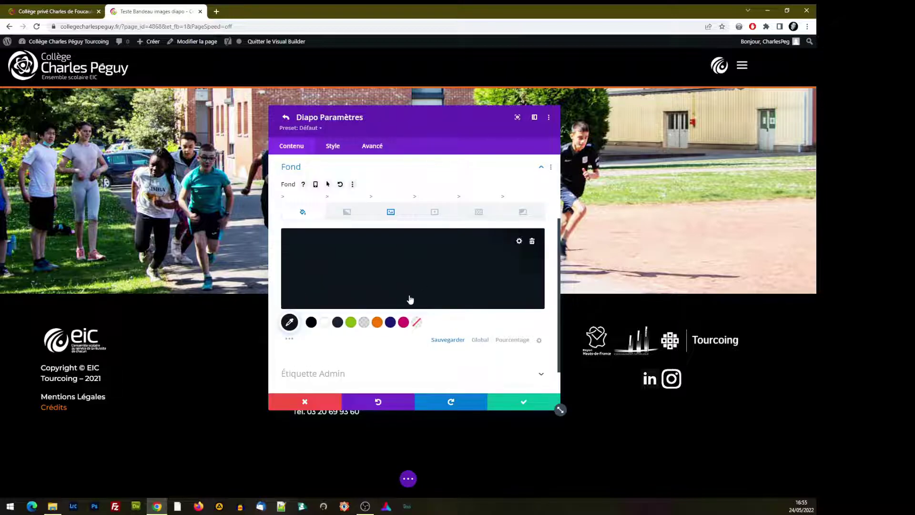
{"action": "left_click", "coordinate": [391, 212]}
{"action": "mouse_move", "coordinate": [474, 267]}
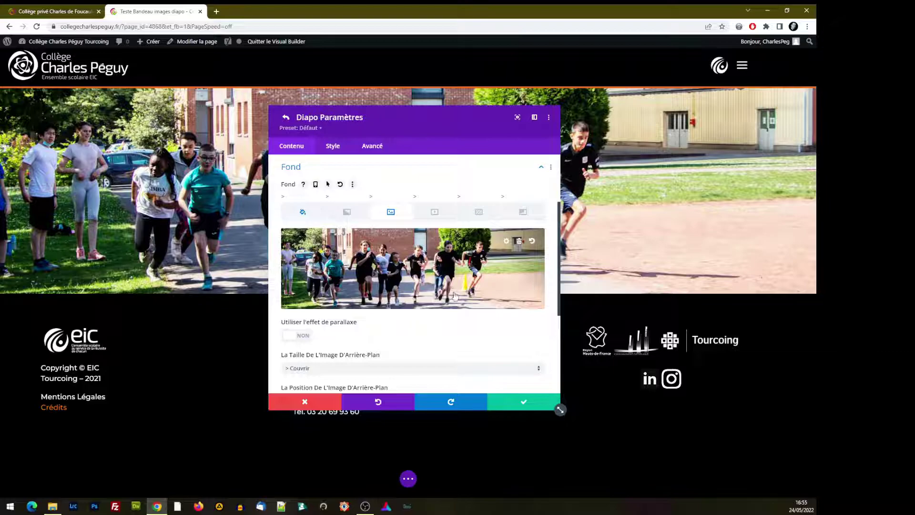
{"action": "left_click", "coordinate": [525, 400]}
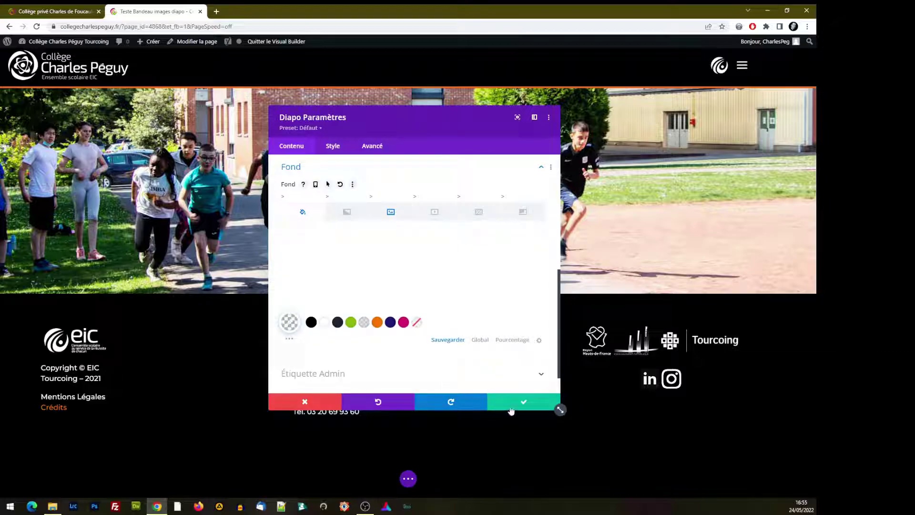
{"action": "left_click", "coordinate": [511, 410]}
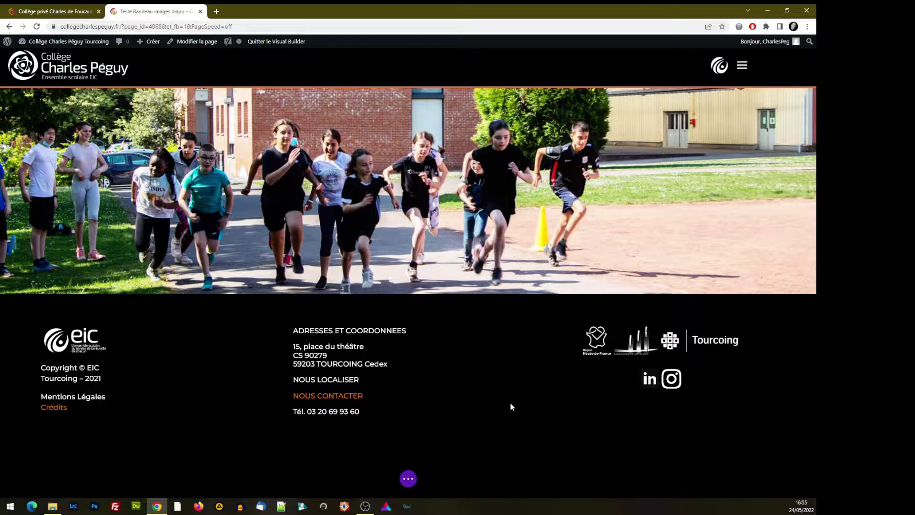
Insert a normal section containing a single-column row below the banner slider
{"action": "left_click", "coordinate": [394, 290]}
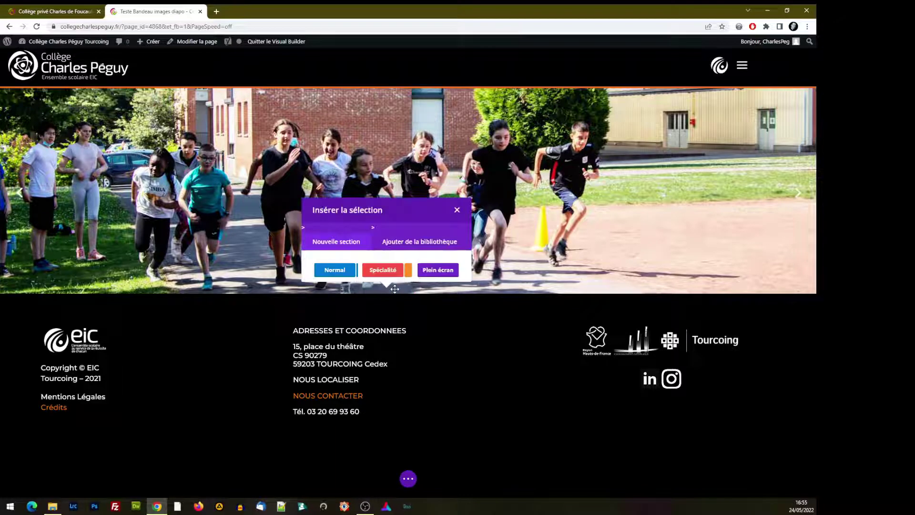
{"action": "left_click", "coordinate": [336, 271]}
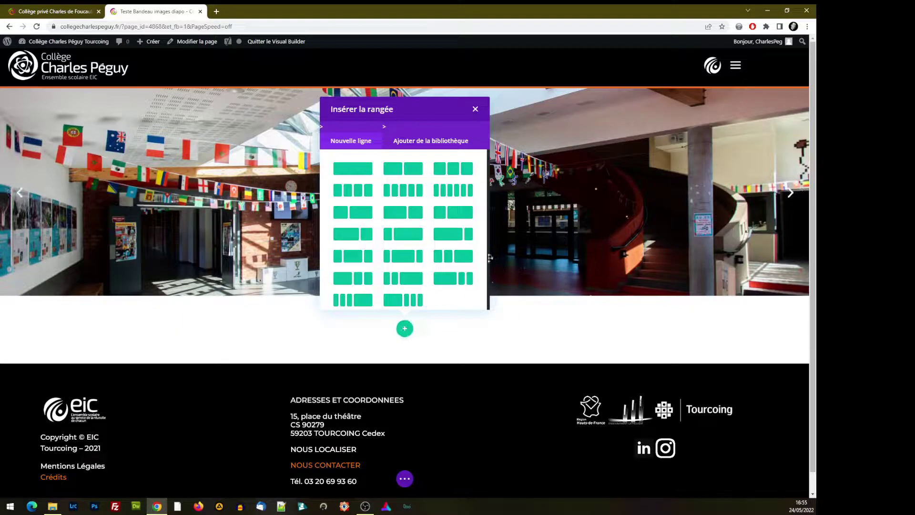
{"action": "left_click", "coordinate": [355, 171]}
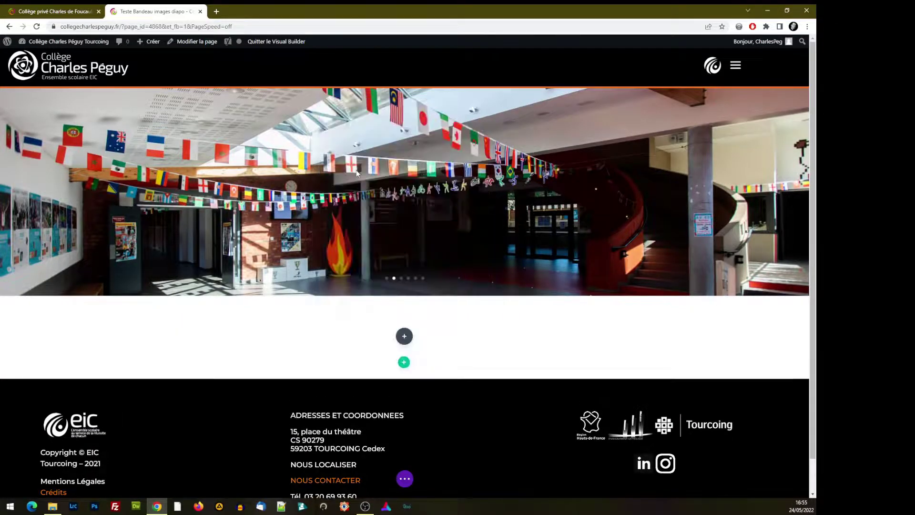
Add a Diapo slider module to the new row and save it with its default settings
{"action": "scroll", "coordinate": [443, 234], "scroll_direction": "down", "scroll_amount": 3}
{"action": "scroll", "coordinate": [442, 239], "scroll_direction": "down", "scroll_amount": 4}
{"action": "scroll", "coordinate": [455, 247], "scroll_direction": "up", "scroll_amount": 2}
{"action": "left_click", "coordinate": [441, 227]}
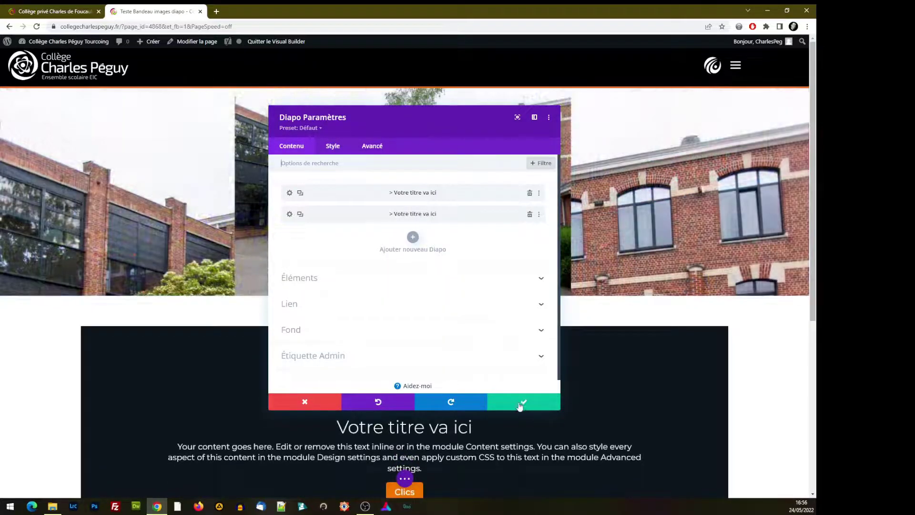
{"action": "left_click", "coordinate": [519, 405]}
{"action": "scroll", "coordinate": [626, 319], "scroll_direction": "down", "scroll_amount": 3}
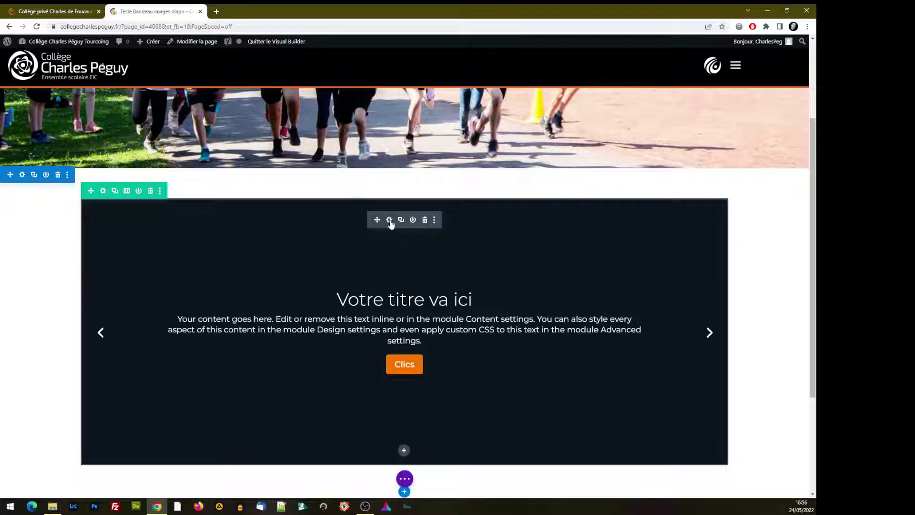
Open the first slide of the new slider and review its title, button, body text and other content options
{"action": "left_click", "coordinate": [389, 221]}
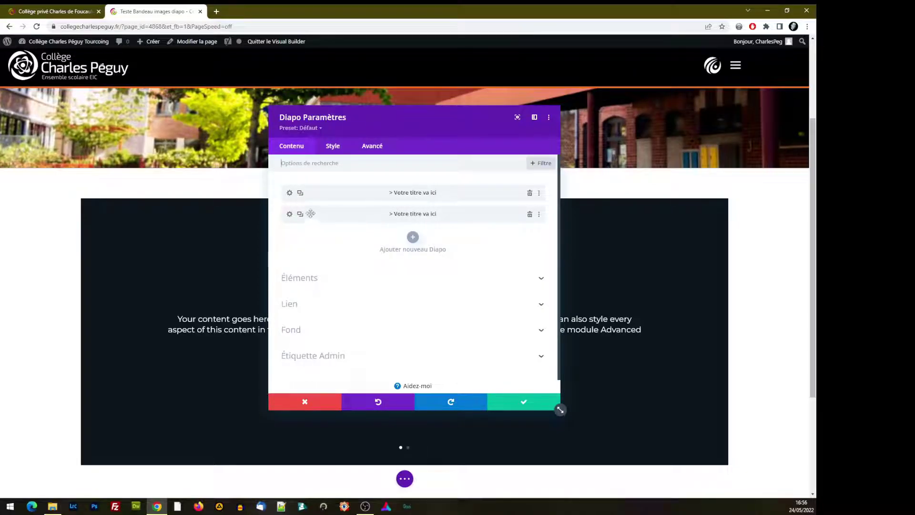
{"action": "left_click", "coordinate": [289, 193]}
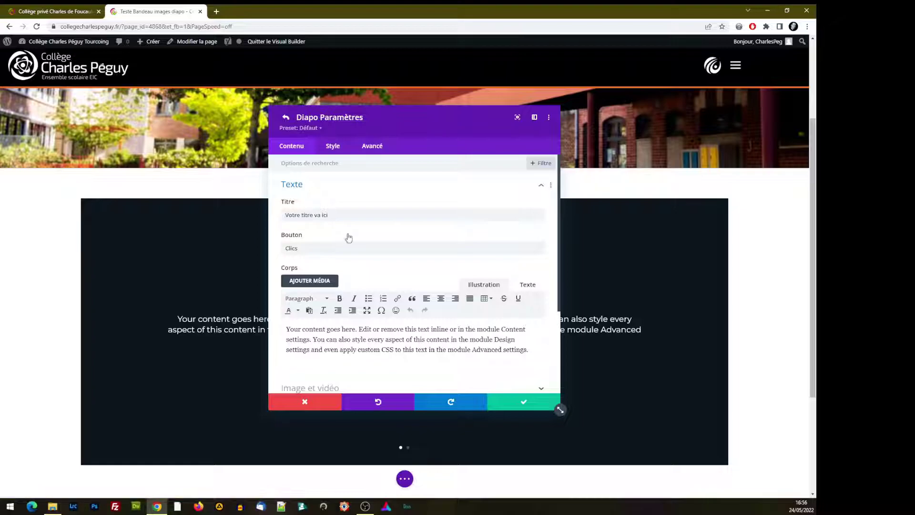
{"action": "scroll", "coordinate": [360, 267], "scroll_direction": "down", "scroll_amount": 2}
{"action": "scroll", "coordinate": [363, 271], "scroll_direction": "down", "scroll_amount": 1}
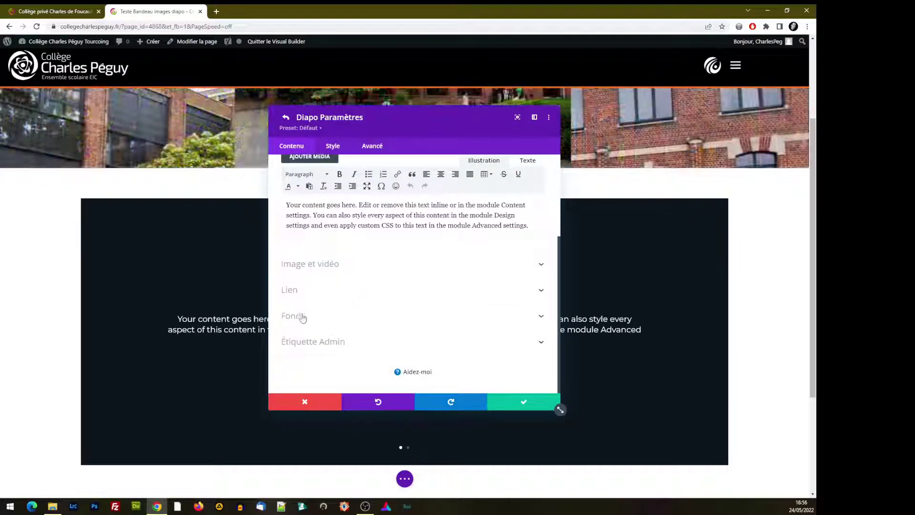
{"action": "scroll", "coordinate": [405, 271], "scroll_direction": "up", "scroll_amount": 1}
{"action": "scroll", "coordinate": [405, 271], "scroll_direction": "up", "scroll_amount": 2}
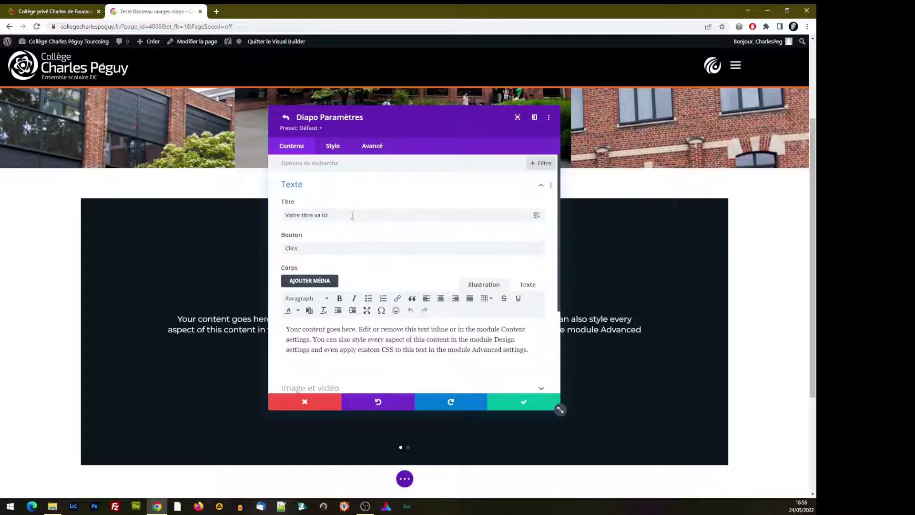
{"action": "scroll", "coordinate": [350, 236], "scroll_direction": "down", "scroll_amount": 3}
{"action": "scroll", "coordinate": [348, 264], "scroll_direction": "up", "scroll_amount": 2}
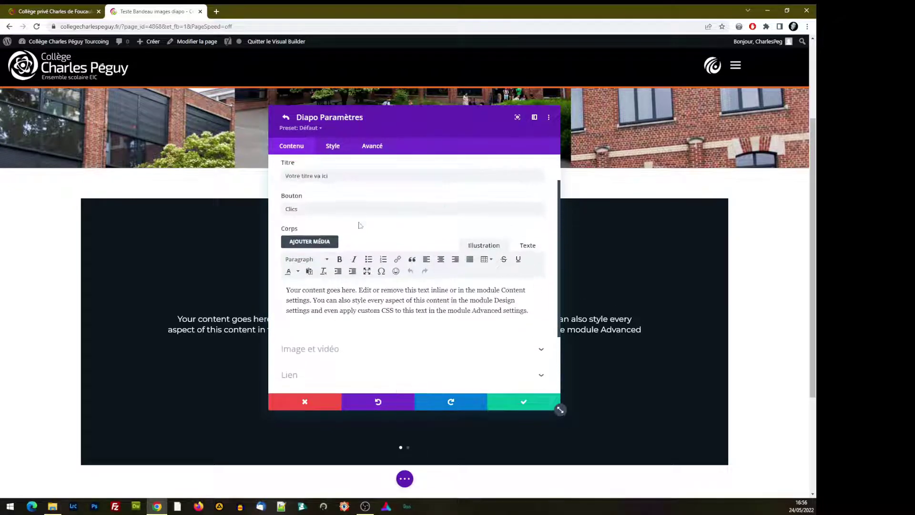
{"action": "scroll", "coordinate": [334, 233], "scroll_direction": "down", "scroll_amount": 2}
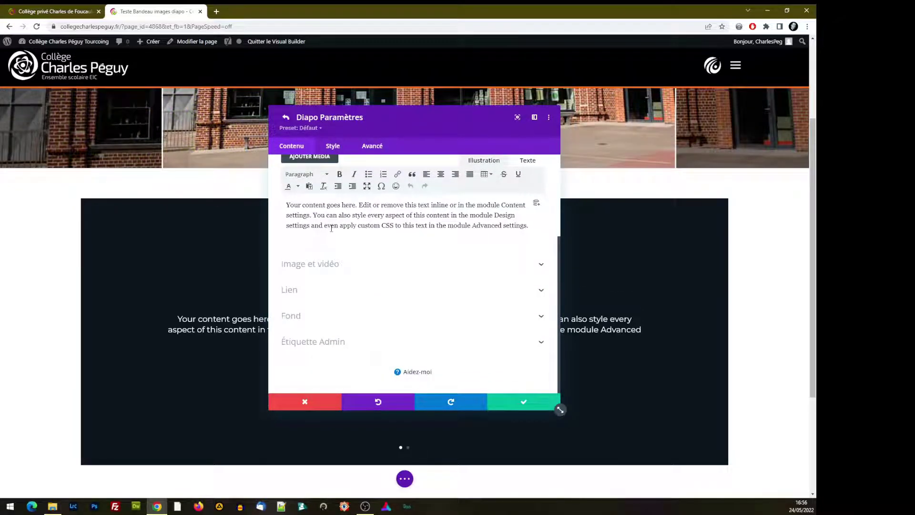
Set the ArtsLab building photo from the media library as the first slide's image and save the slider
{"action": "left_click", "coordinate": [329, 265]}
{"action": "left_click", "coordinate": [413, 225]}
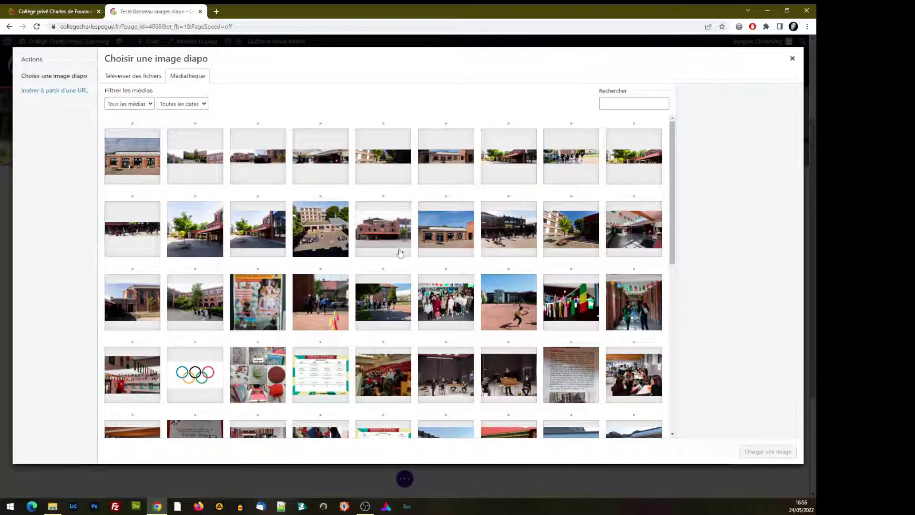
{"action": "left_click", "coordinate": [428, 249]}
{"action": "left_click", "coordinate": [770, 454]}
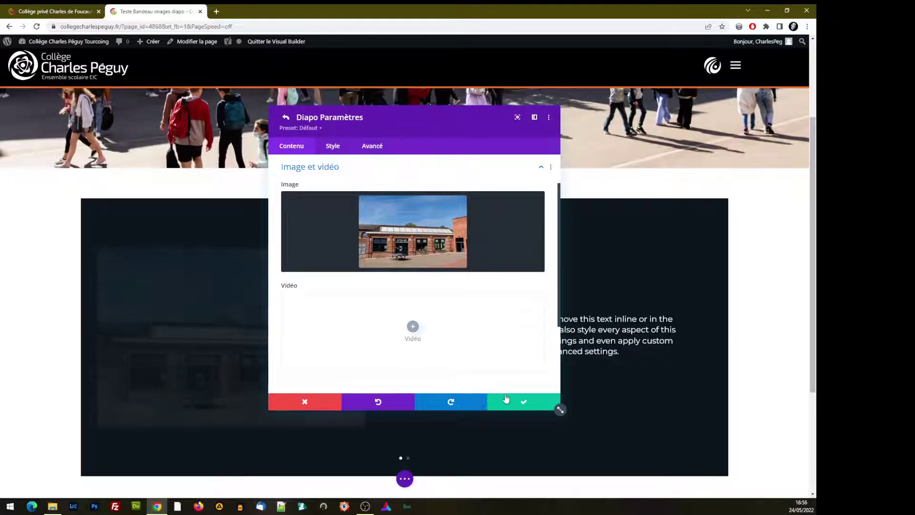
{"action": "left_click", "coordinate": [506, 402]}
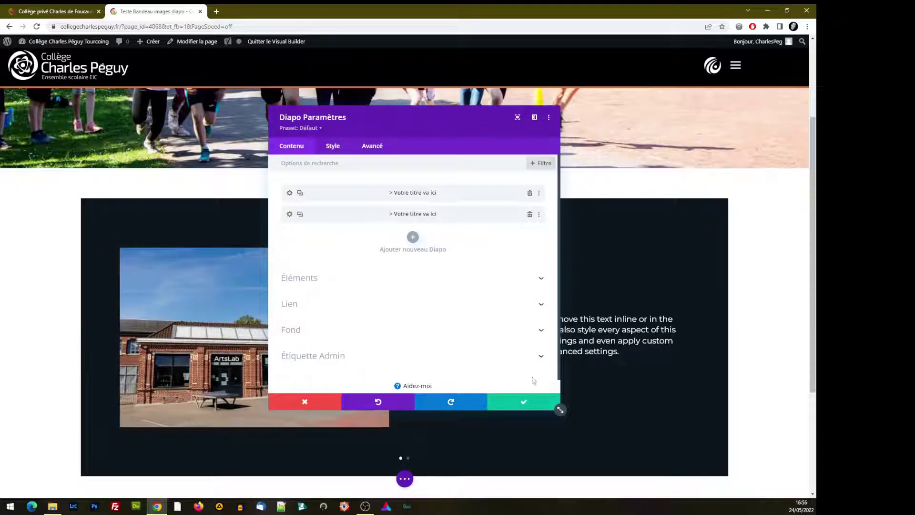
{"action": "left_click", "coordinate": [522, 402]}
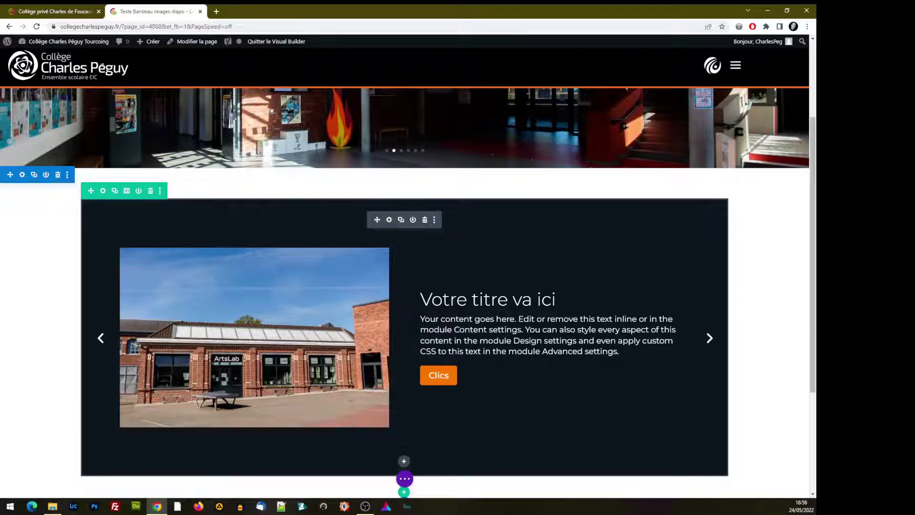
Clear the body text, button label and title of the new slider's first slide and save the changes
{"action": "left_click", "coordinate": [389, 221]}
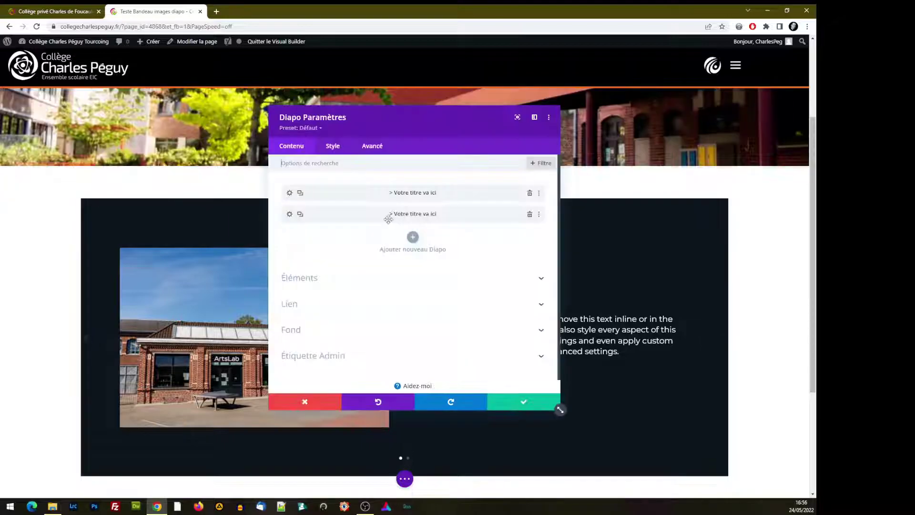
{"action": "left_click", "coordinate": [289, 194]}
{"action": "left_click_drag", "start_coordinate": [542, 347], "coordinate": [256, 323]}
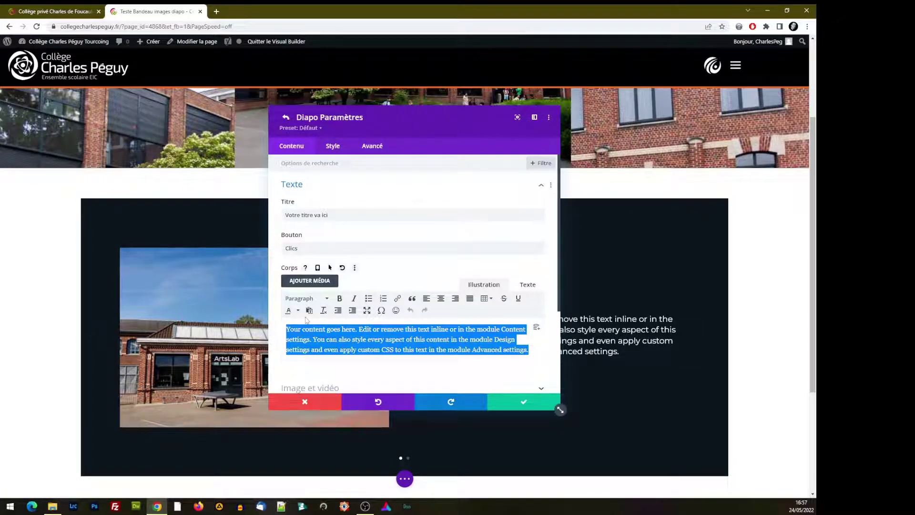
{"action": "key", "text": "BackSpace"}
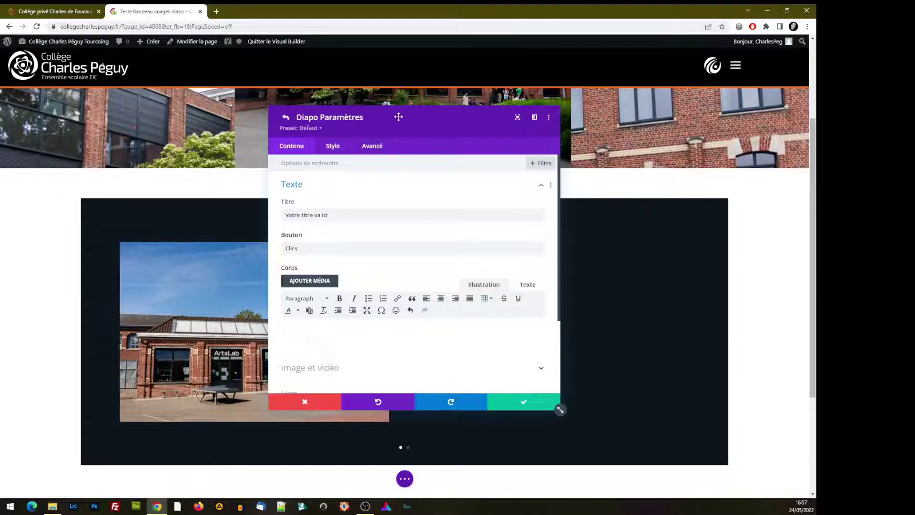
{"action": "double_click", "coordinate": [292, 248]}
{"action": "key", "text": "BackSpace"}
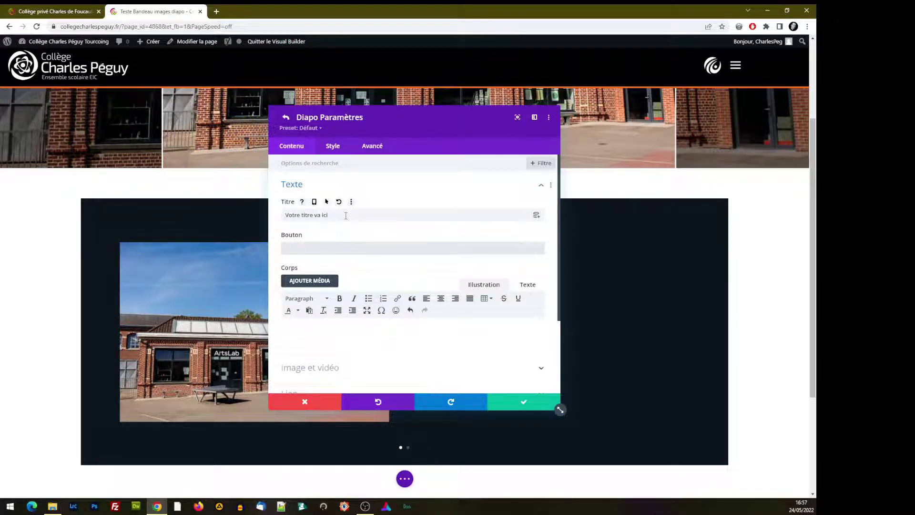
{"action": "triple_click", "coordinate": [346, 216]}
{"action": "key", "text": "BackSpace"}
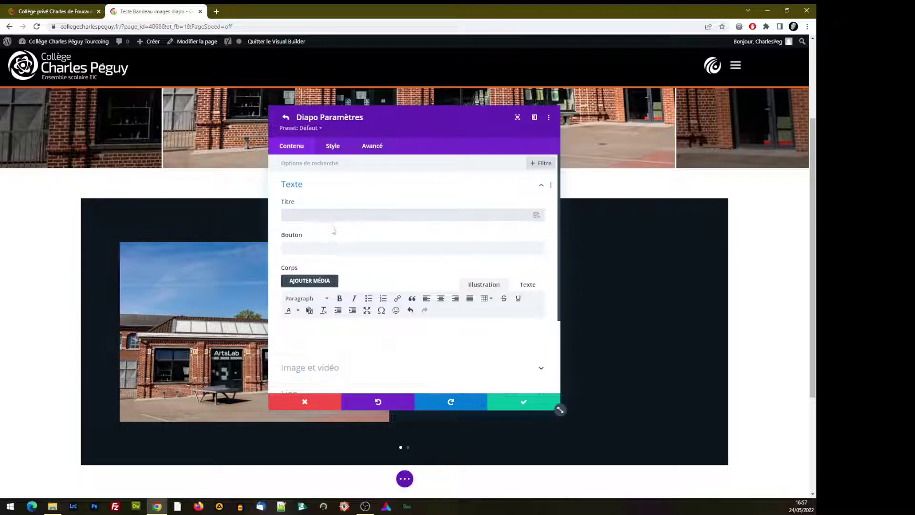
{"action": "left_click", "coordinate": [506, 405]}
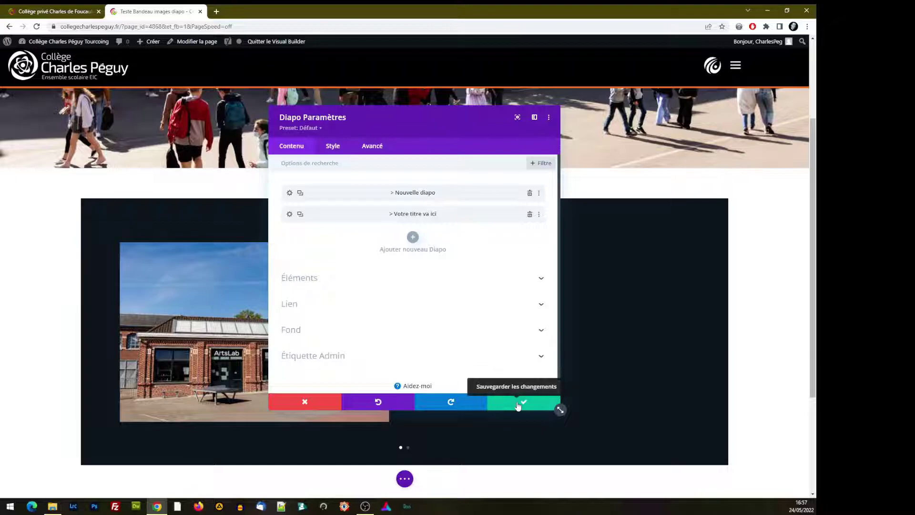
{"action": "left_click", "coordinate": [519, 405]}
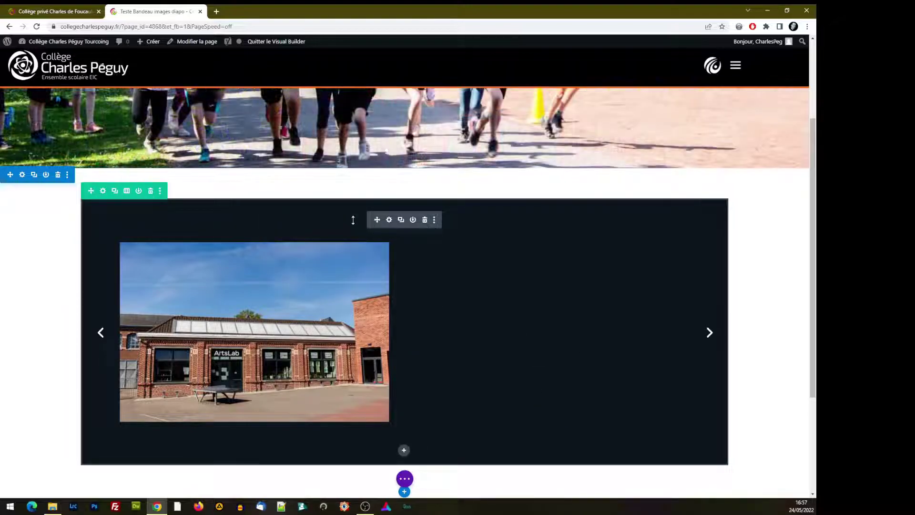
Remove the placeholder title, button label and body text from the new slider's second slide and save the changes
{"action": "left_click", "coordinate": [390, 220]}
{"action": "left_click", "coordinate": [295, 217]}
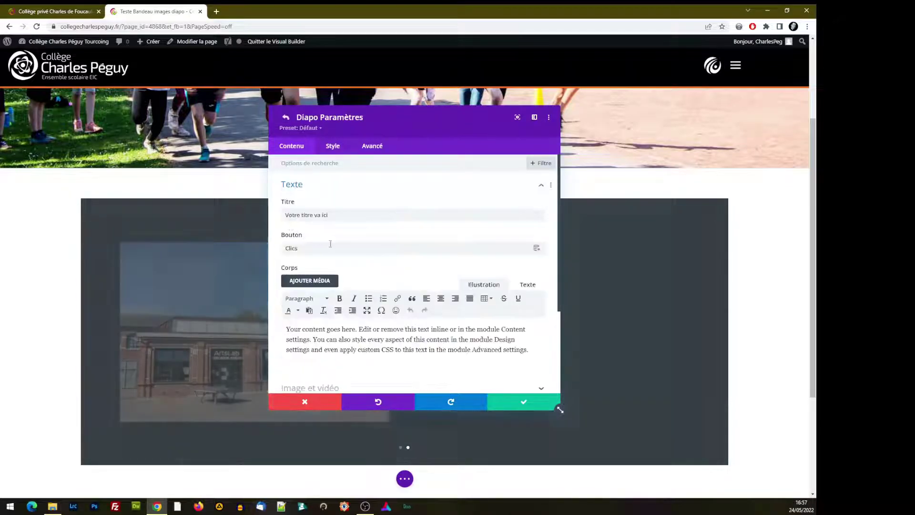
{"action": "key", "text": "ctrl+a"}
{"action": "key", "text": "BackSpace"}
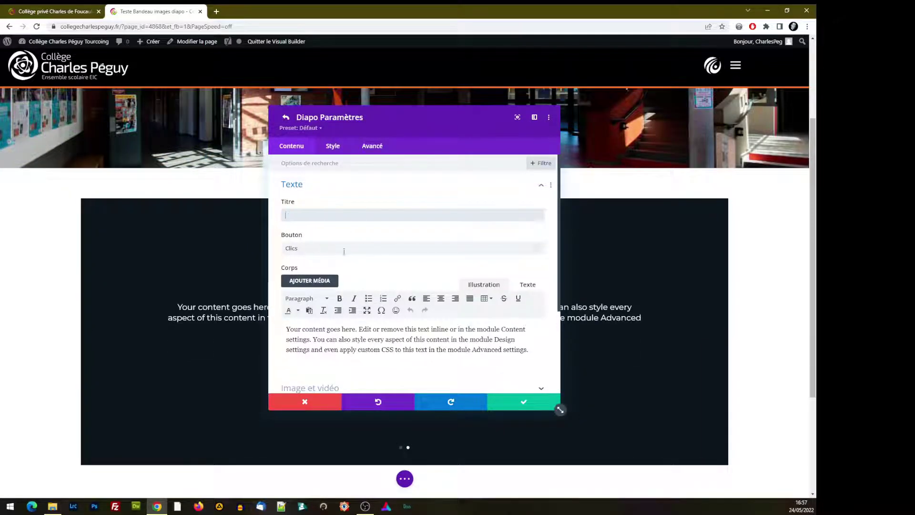
{"action": "left_click", "coordinate": [322, 248]}
{"action": "key", "text": "ctrl+a"}
{"action": "key", "text": "BackSpace"}
{"action": "left_click_drag", "start_coordinate": [528, 352], "coordinate": [286, 325]}
{"action": "key", "text": "BackSpace"}
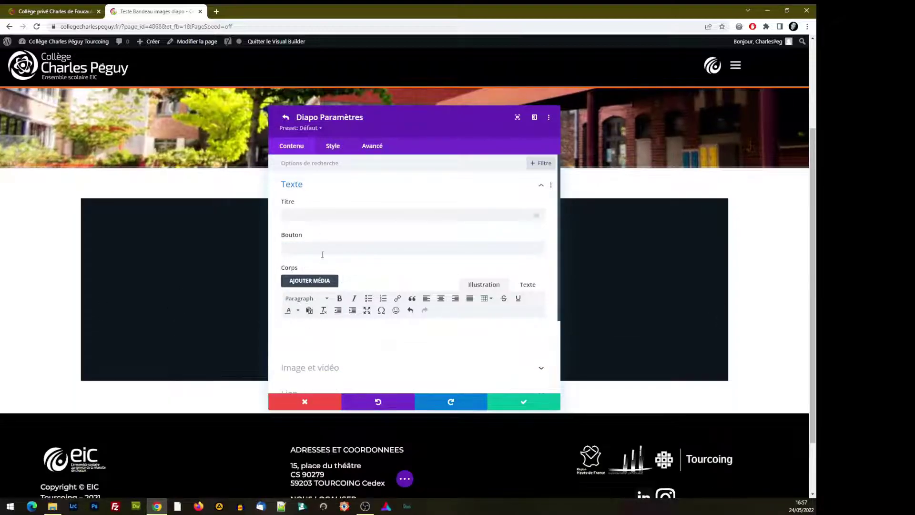
{"action": "left_click", "coordinate": [511, 404]}
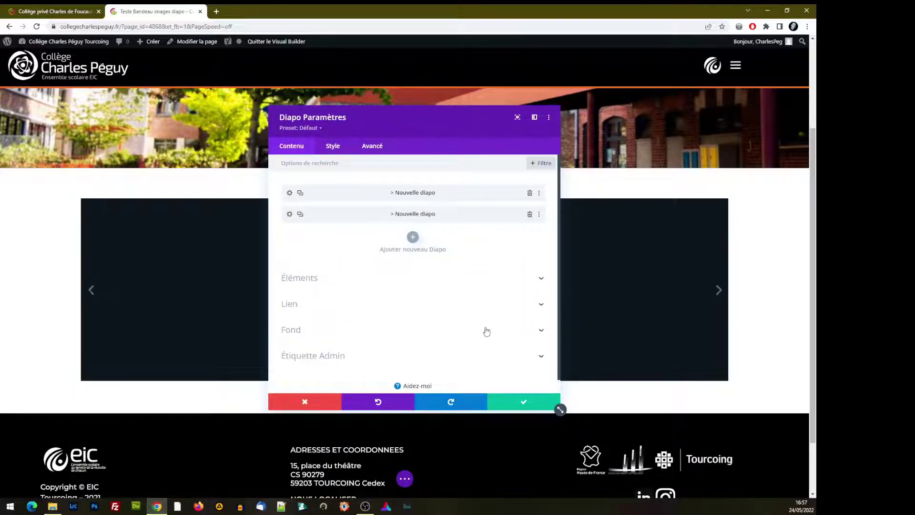
{"action": "left_click", "coordinate": [517, 408]}
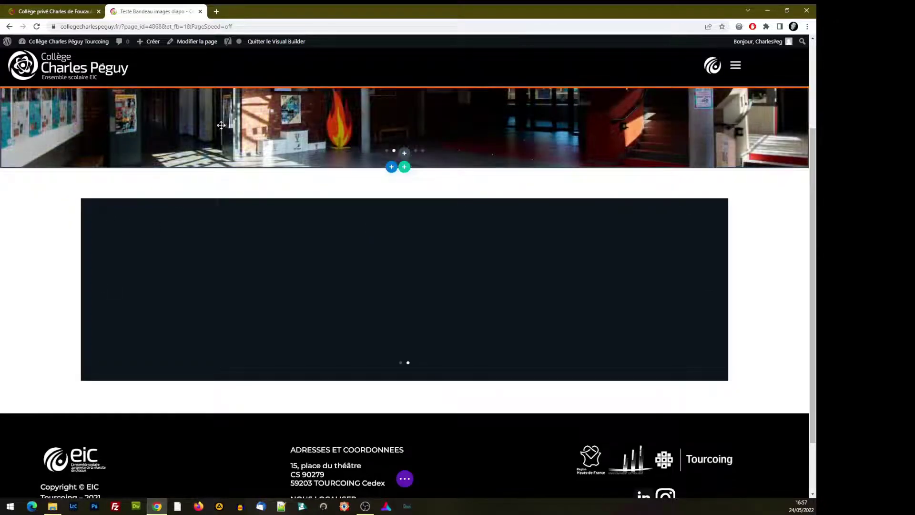
Set the width of the new slider's row to 100% in its sizing options
{"action": "left_click", "coordinate": [103, 191]}
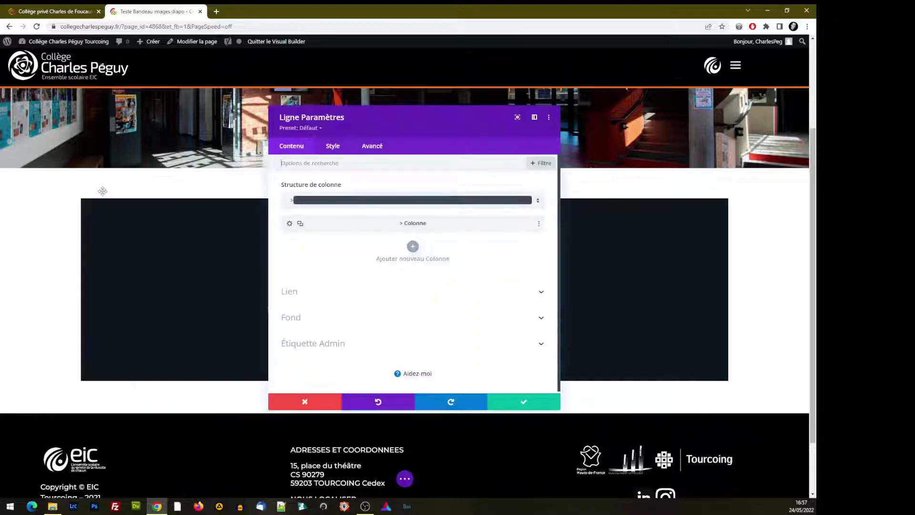
{"action": "left_click", "coordinate": [333, 146]}
{"action": "left_click", "coordinate": [315, 185]}
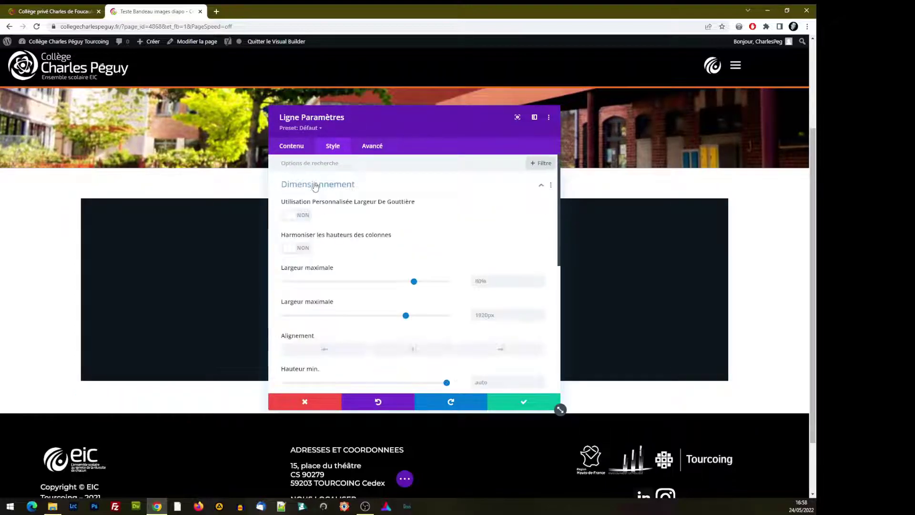
{"action": "left_click", "coordinate": [463, 285]}
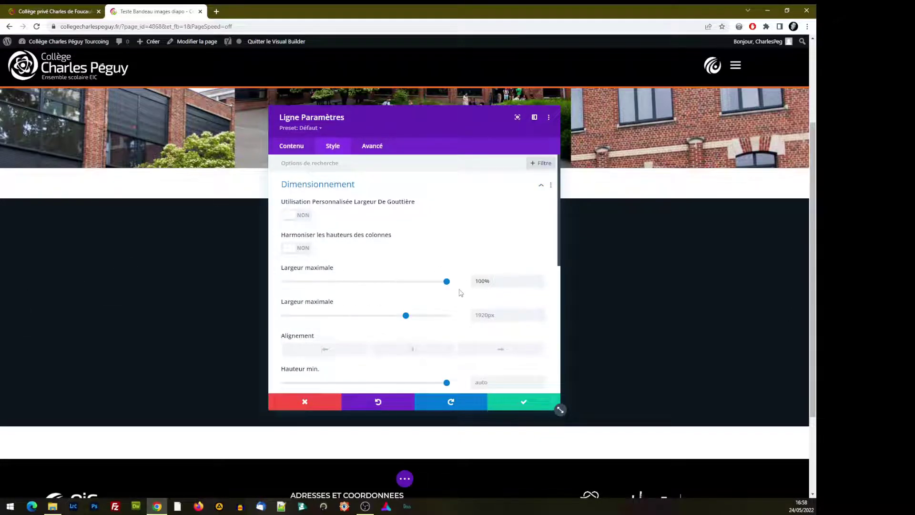
Set the row's height and maximum height to 500px and save the row settings
{"action": "scroll", "coordinate": [424, 310], "scroll_direction": "down", "scroll_amount": 1}
{"action": "scroll", "coordinate": [350, 292], "scroll_direction": "down", "scroll_amount": 1}
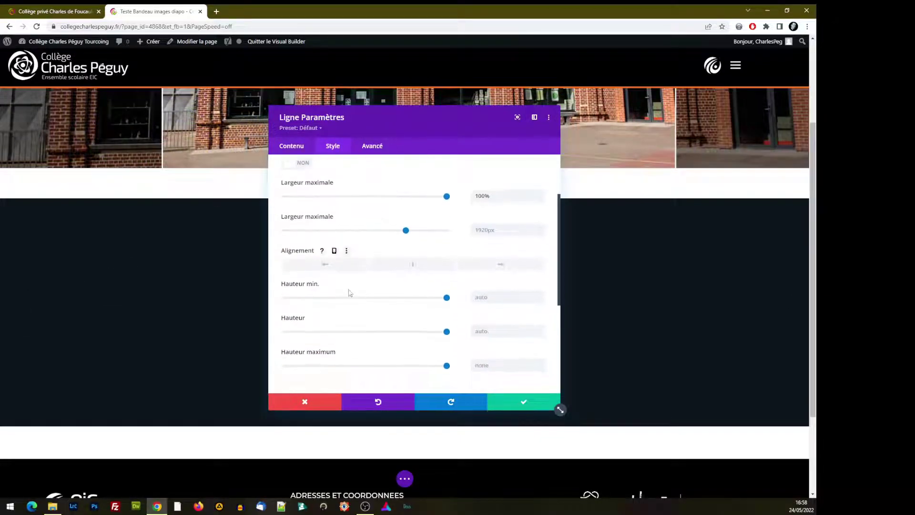
{"action": "scroll", "coordinate": [378, 308], "scroll_direction": "down", "scroll_amount": 1}
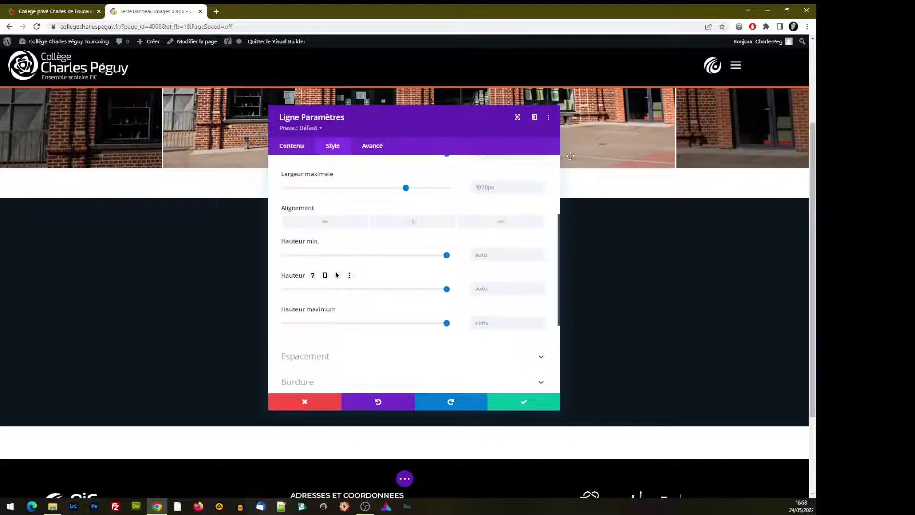
{"action": "left_click_drag", "start_coordinate": [447, 289], "coordinate": [357, 290]}
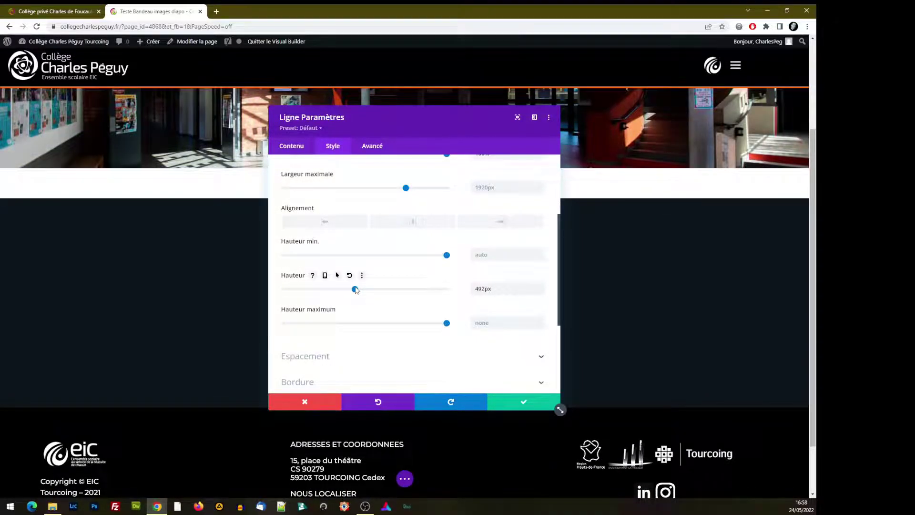
{"action": "left_click", "coordinate": [483, 288]}
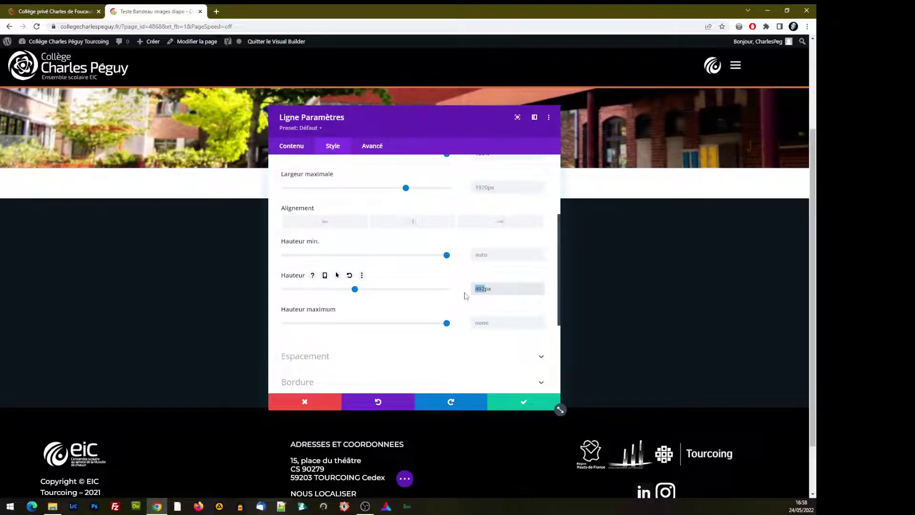
{"action": "type", "text": "00"}
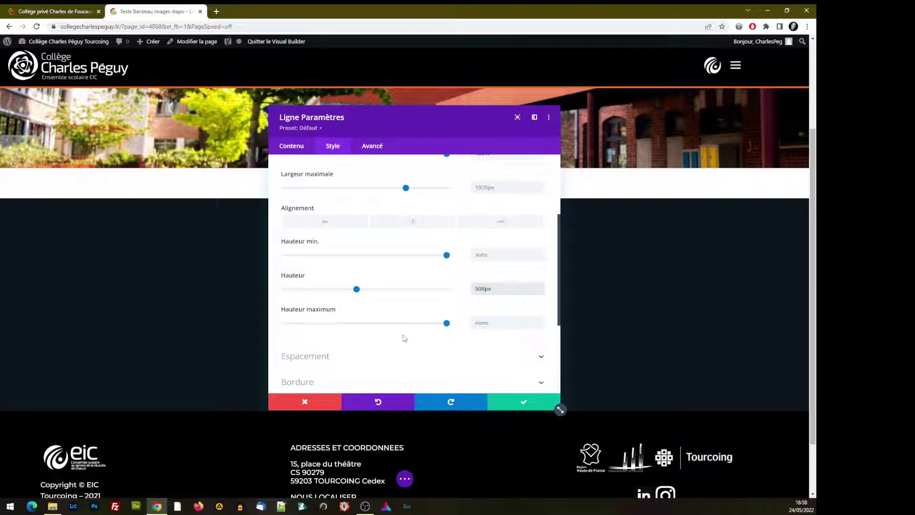
{"action": "left_click", "coordinate": [482, 319]}
{"action": "type", "text": "500px"}
{"action": "left_click", "coordinate": [507, 404]}
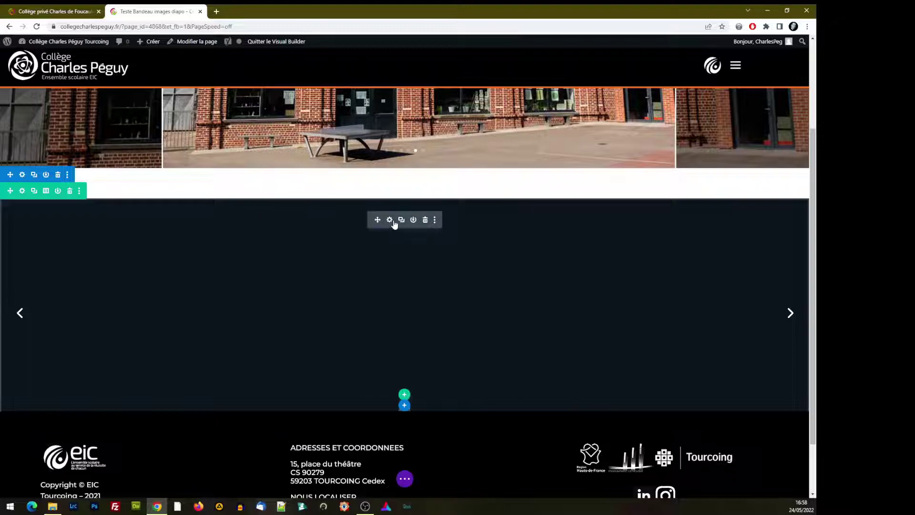
Remove the ArtsLab building photo from the image setting of the new slider's first slide
{"action": "left_click", "coordinate": [390, 220]}
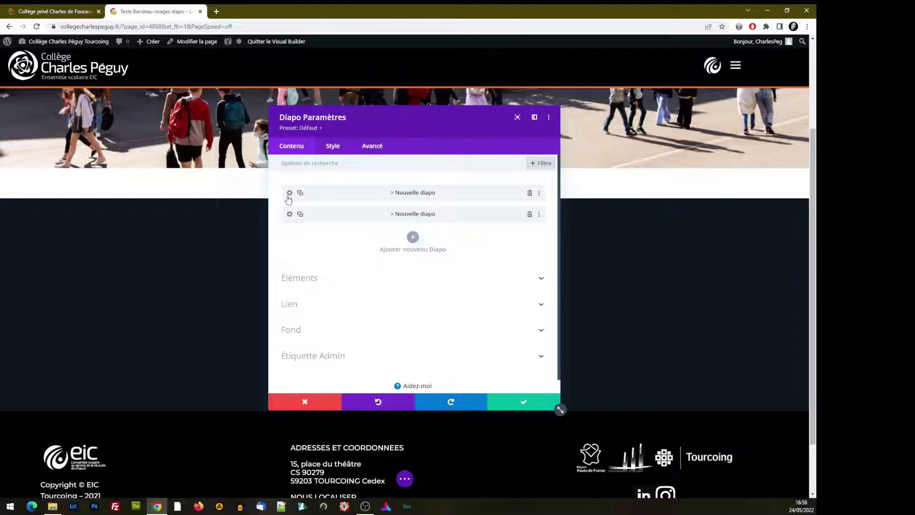
{"action": "left_click", "coordinate": [290, 193]}
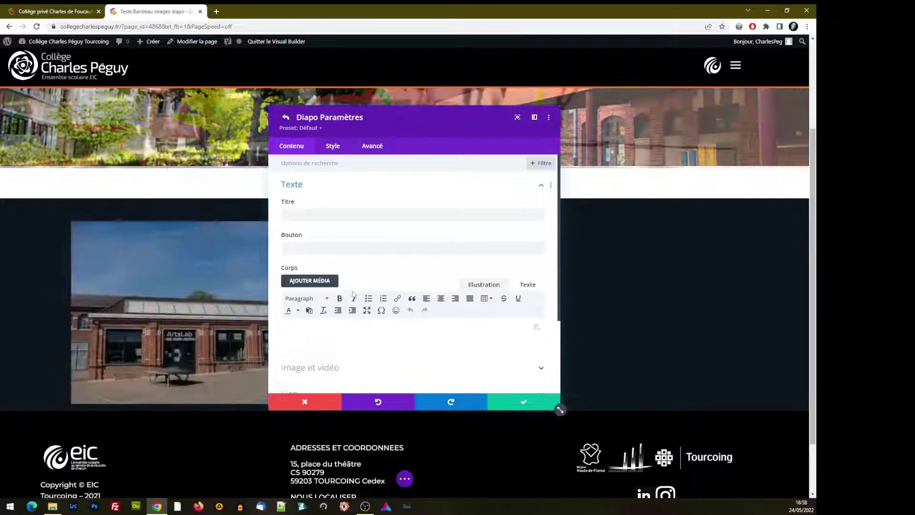
{"action": "scroll", "coordinate": [351, 295], "scroll_direction": "down", "scroll_amount": 2}
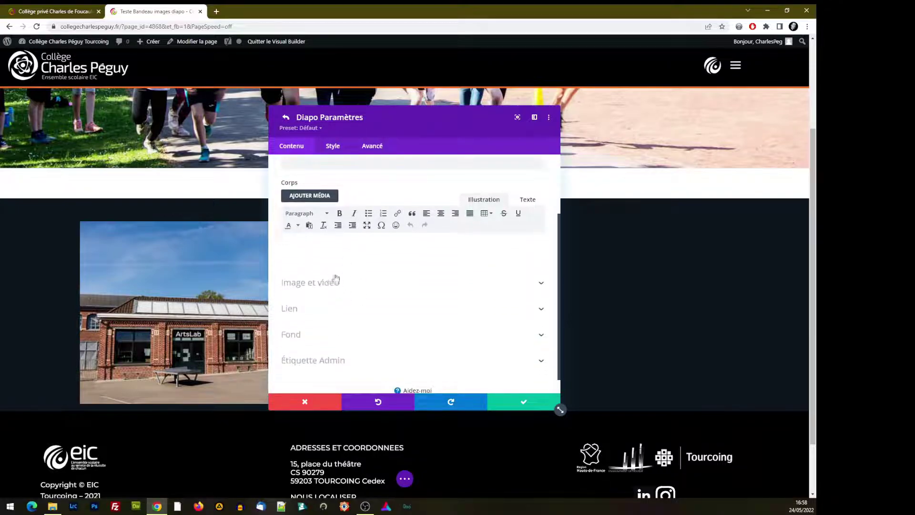
{"action": "scroll", "coordinate": [323, 282], "scroll_direction": "down", "scroll_amount": 1}
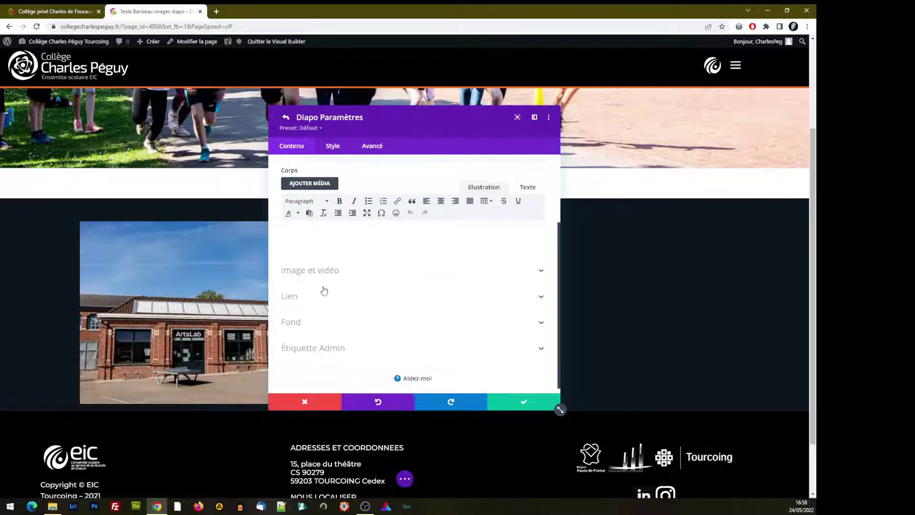
{"action": "left_click", "coordinate": [325, 271]}
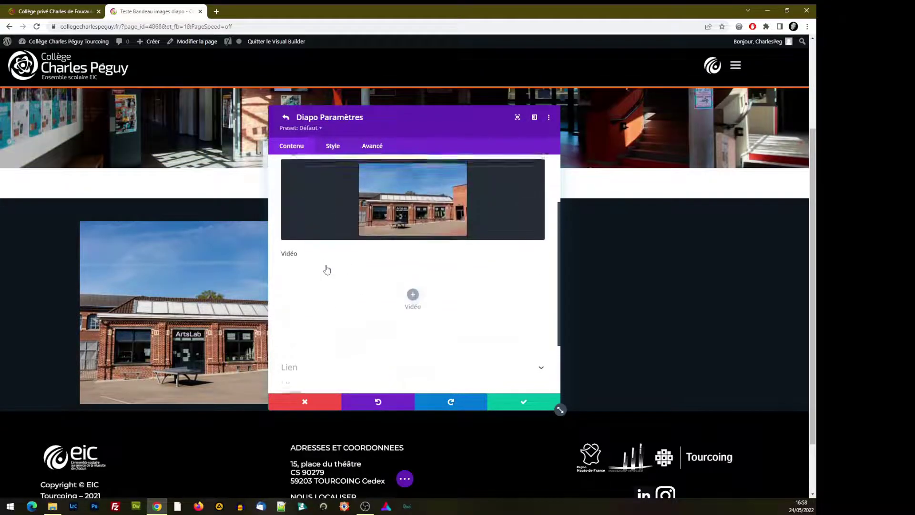
{"action": "left_click", "coordinate": [519, 205]}
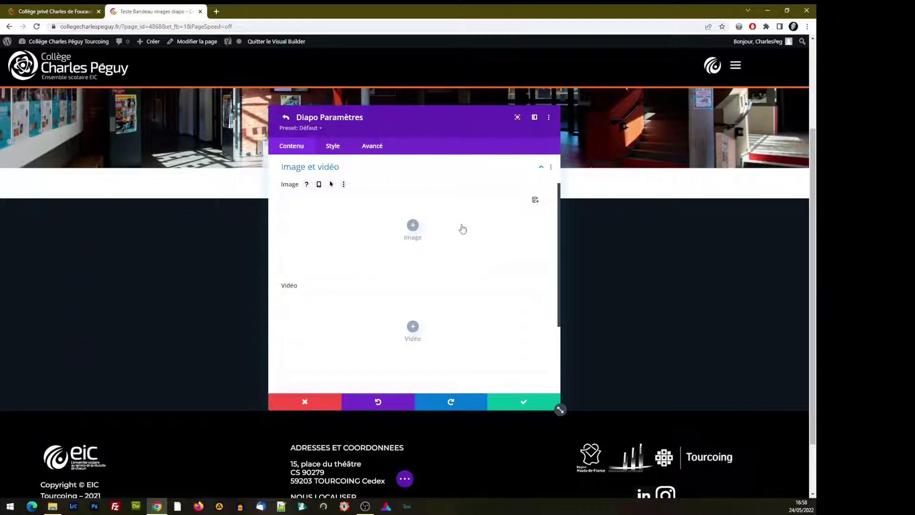
Set bandeau0.jpg from the media library as the first slide's background image and save the slider
{"action": "scroll", "coordinate": [337, 276], "scroll_direction": "down", "scroll_amount": 3}
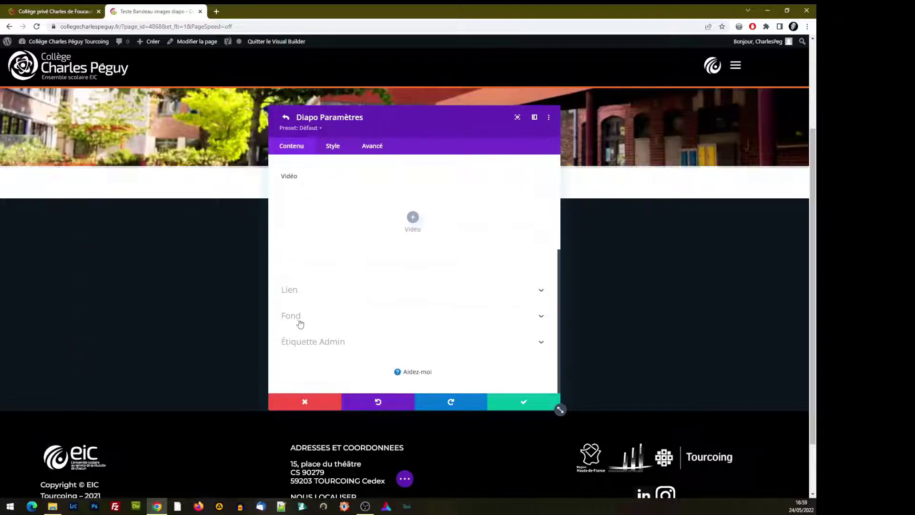
{"action": "left_click", "coordinate": [297, 319]}
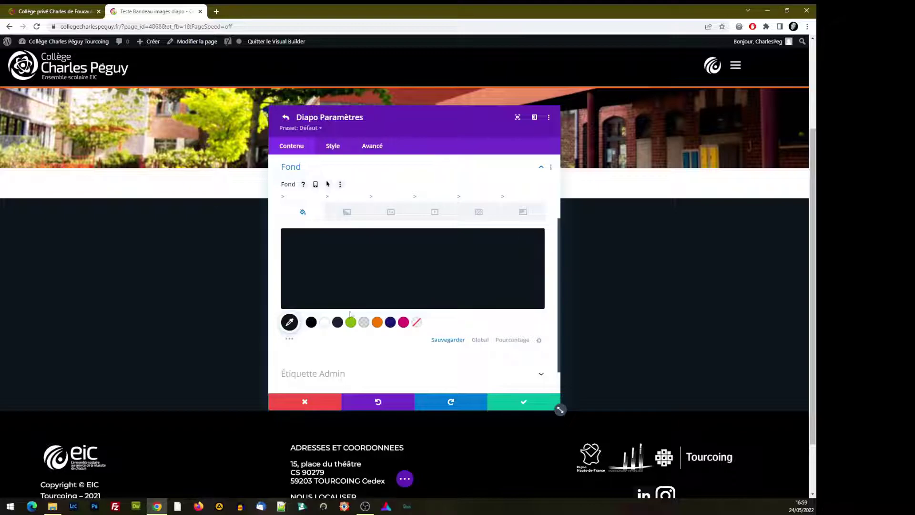
{"action": "left_click", "coordinate": [392, 214]}
{"action": "left_click", "coordinate": [414, 265]}
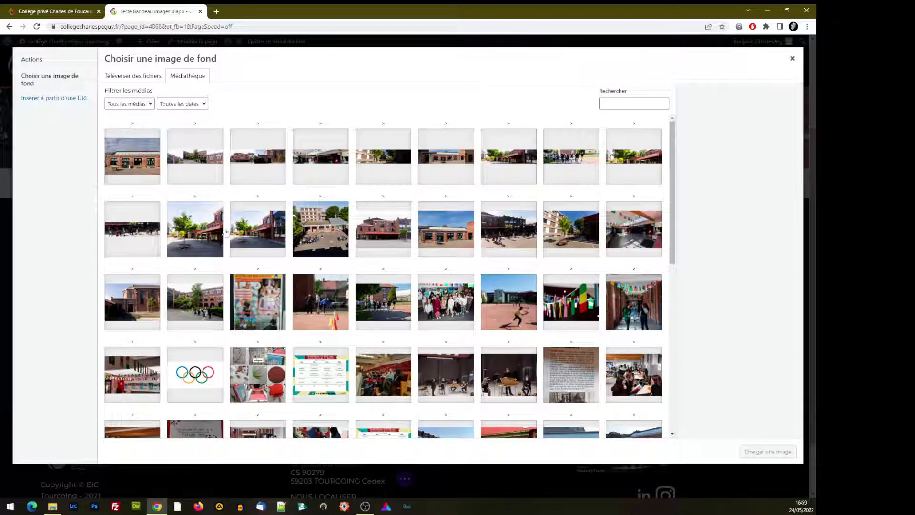
{"action": "left_click", "coordinate": [143, 237]}
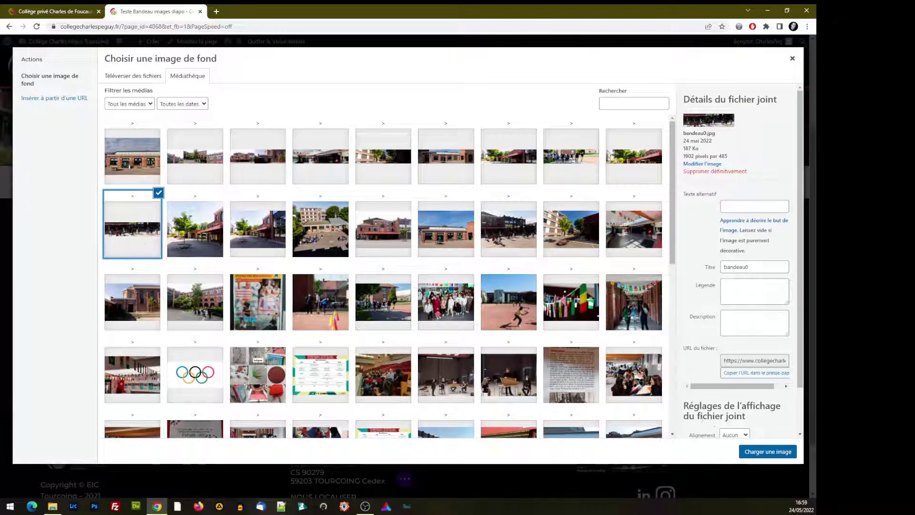
{"action": "left_click", "coordinate": [759, 453]}
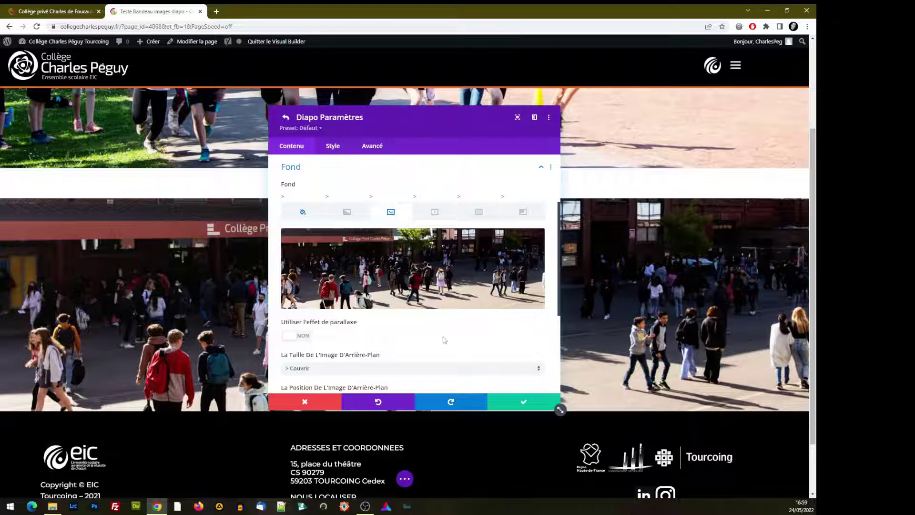
{"action": "left_click", "coordinate": [523, 402]}
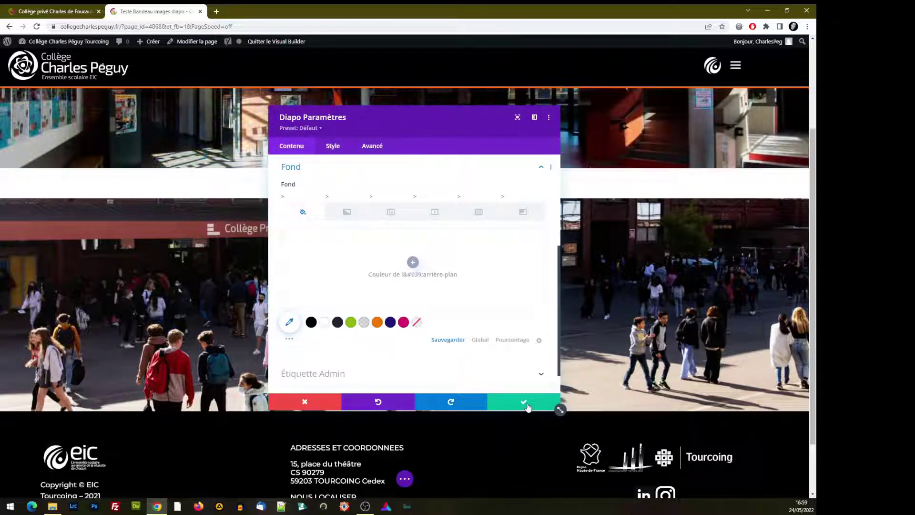
{"action": "left_click", "coordinate": [525, 403]}
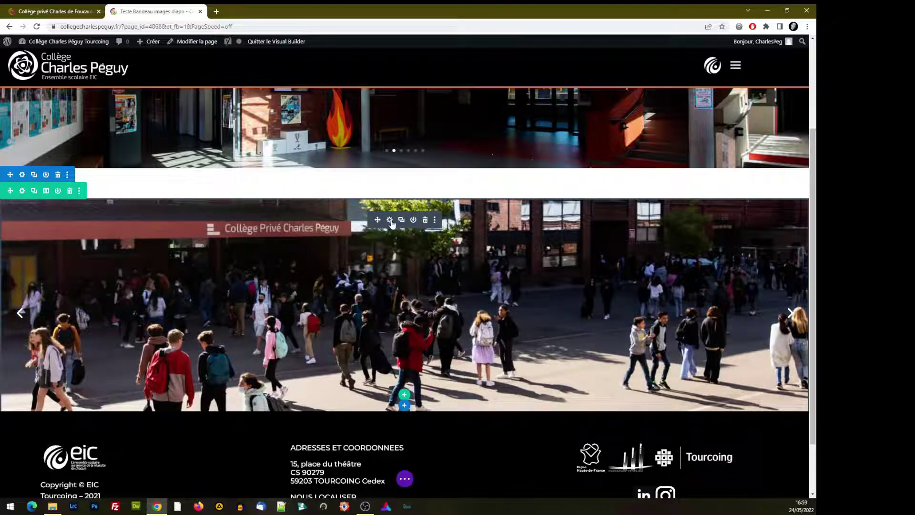
Delete the slider's second slide and duplicate the remaining slide to make three slides in total
{"action": "left_click", "coordinate": [390, 220]}
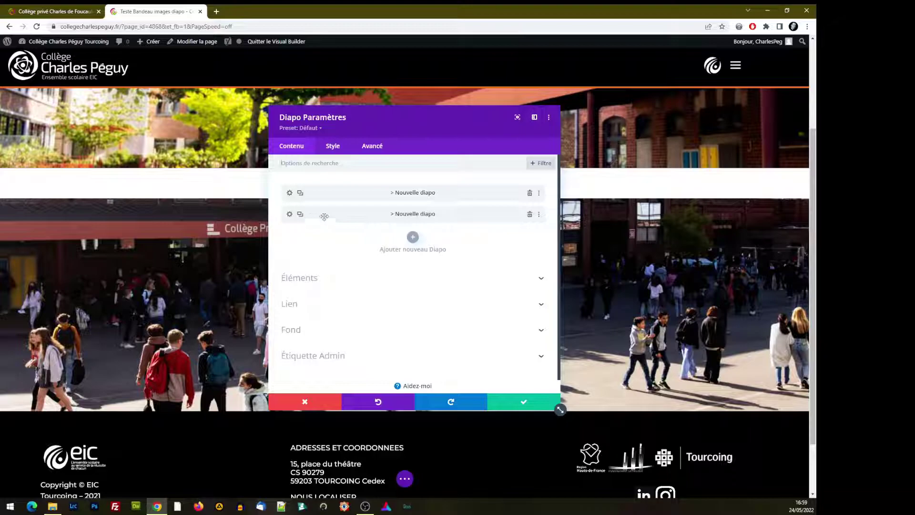
{"action": "left_click", "coordinate": [530, 215]}
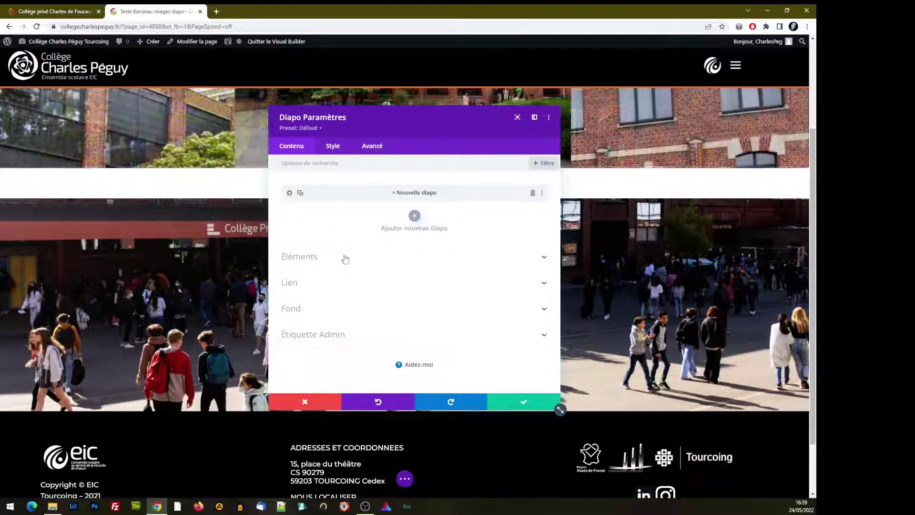
{"action": "left_click", "coordinate": [300, 193]}
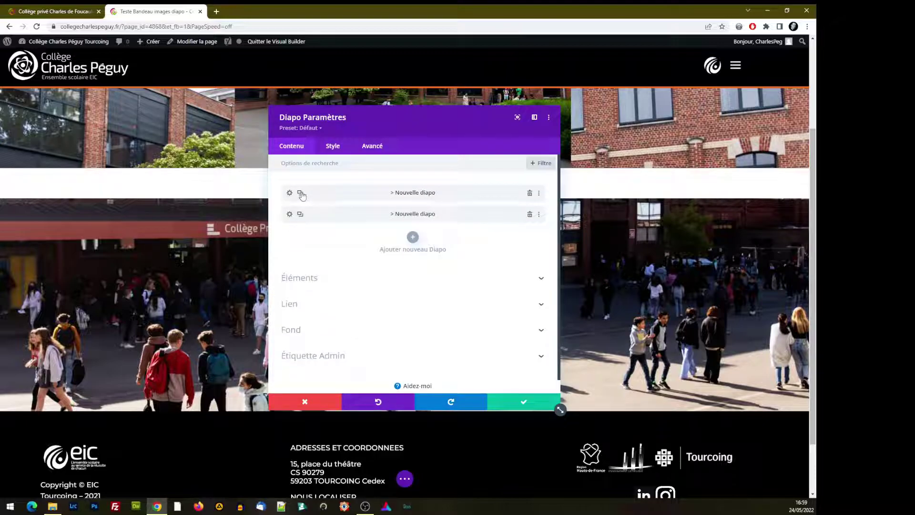
{"action": "left_click", "coordinate": [300, 215]}
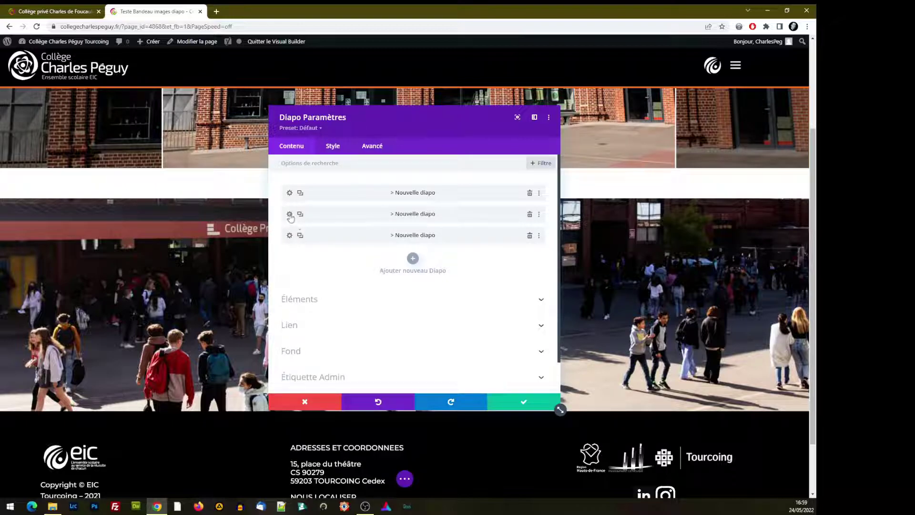
Replace the second slide's background image with College-CP-184-sur-239-scaled.jpg from the media library and save the slider
{"action": "left_click", "coordinate": [289, 215]}
{"action": "scroll", "coordinate": [306, 319], "scroll_direction": "down", "scroll_amount": 3}
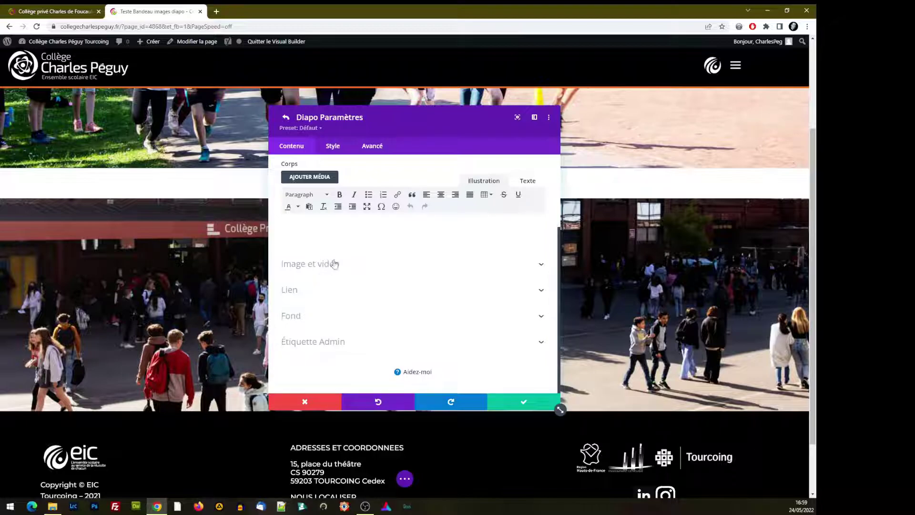
{"action": "left_click", "coordinate": [295, 319]}
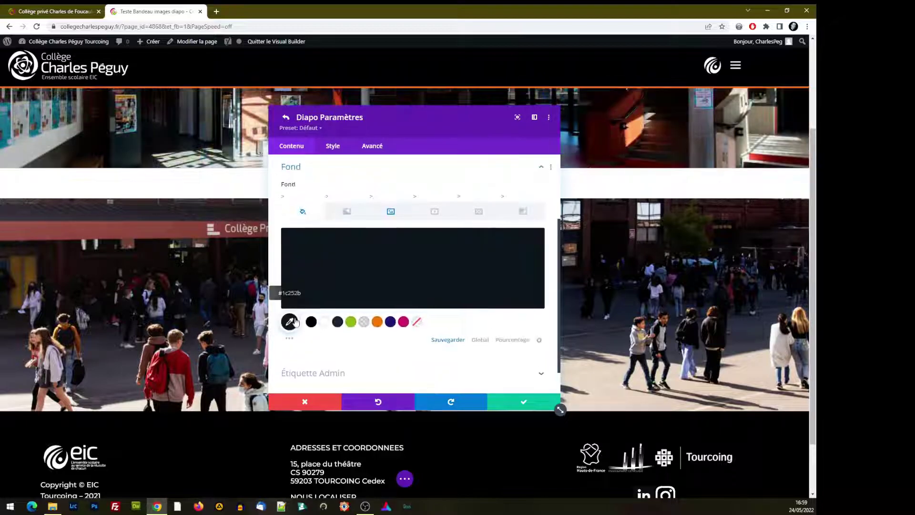
{"action": "left_click", "coordinate": [391, 212]}
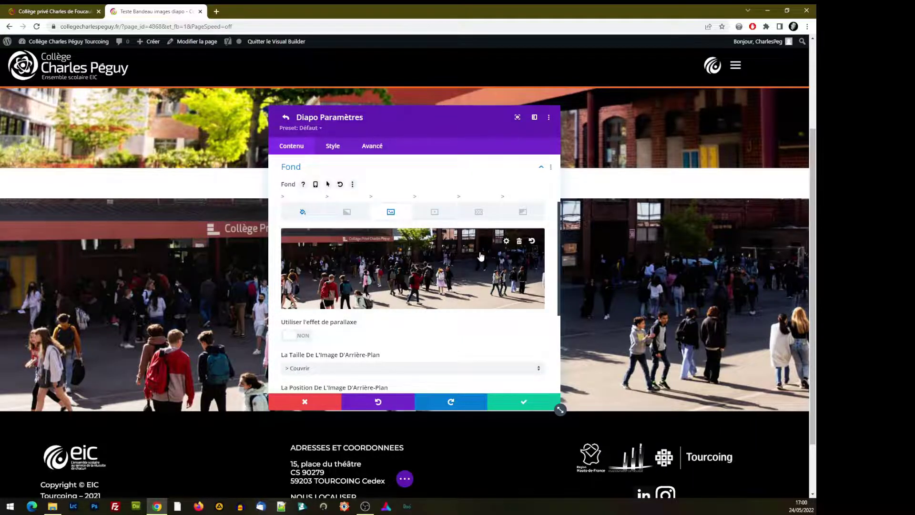
{"action": "left_click", "coordinate": [506, 242]}
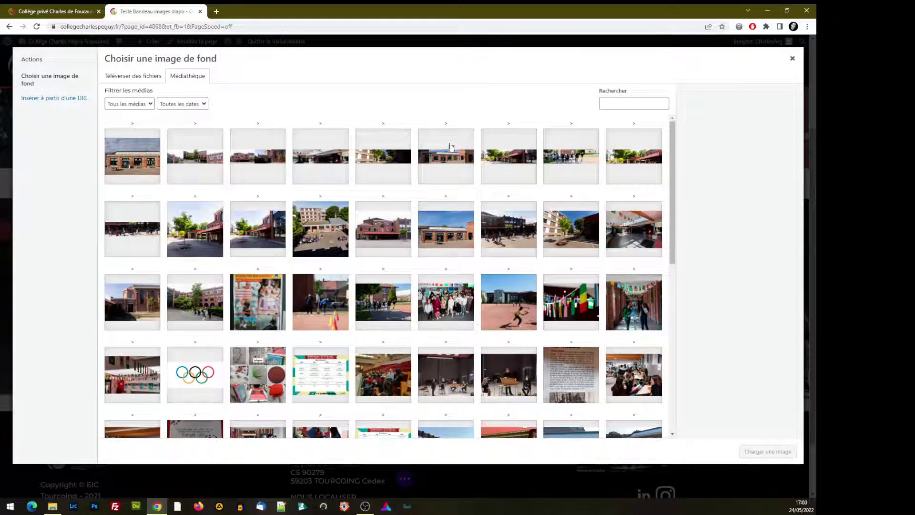
{"action": "left_click", "coordinate": [445, 226]}
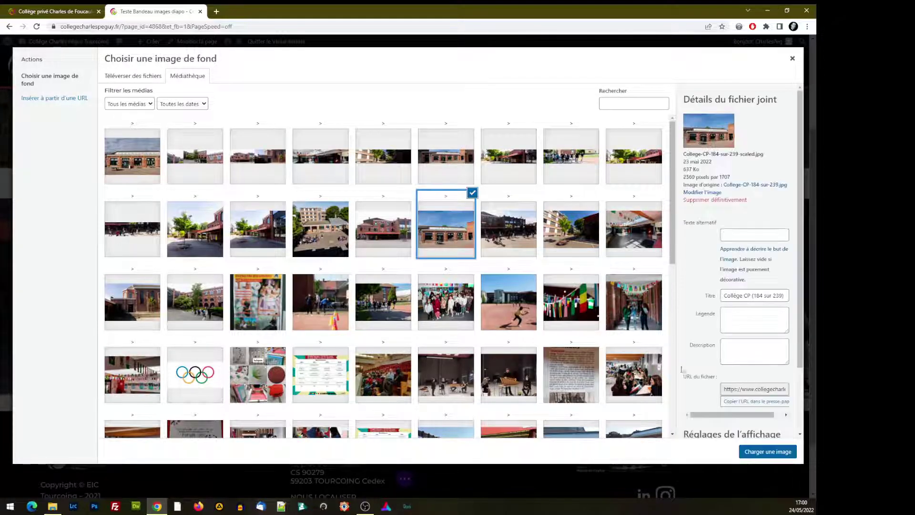
{"action": "left_click", "coordinate": [758, 453]}
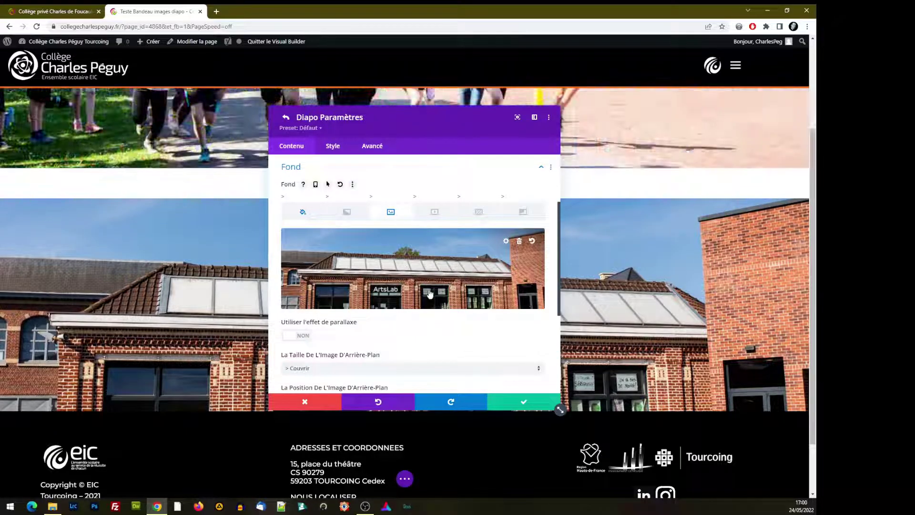
{"action": "left_click", "coordinate": [527, 405]}
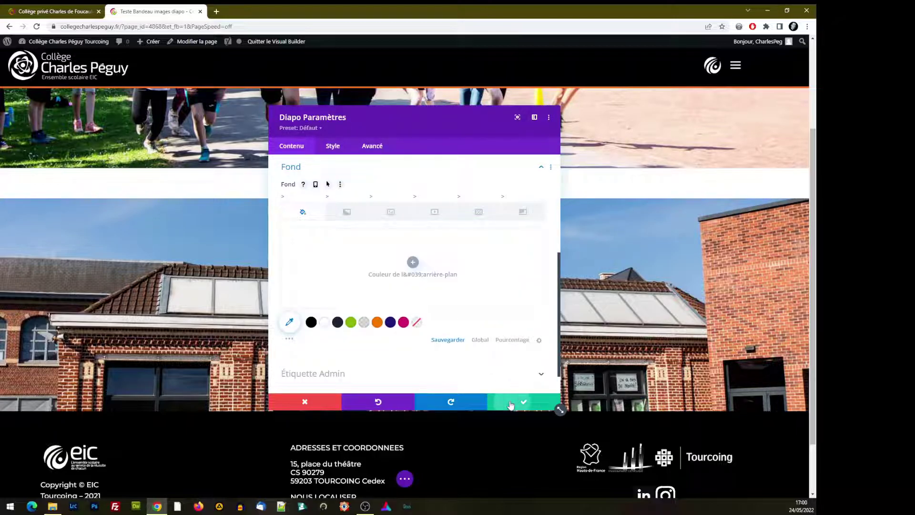
{"action": "left_click", "coordinate": [511, 405]}
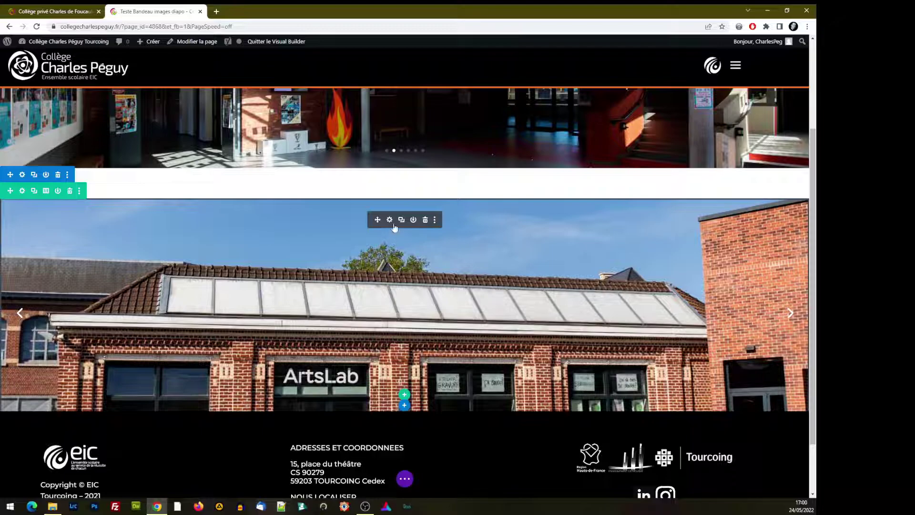
Replace the third slide's background image with bandeau8.jpg from the media library and save the slider
{"action": "left_click", "coordinate": [390, 220]}
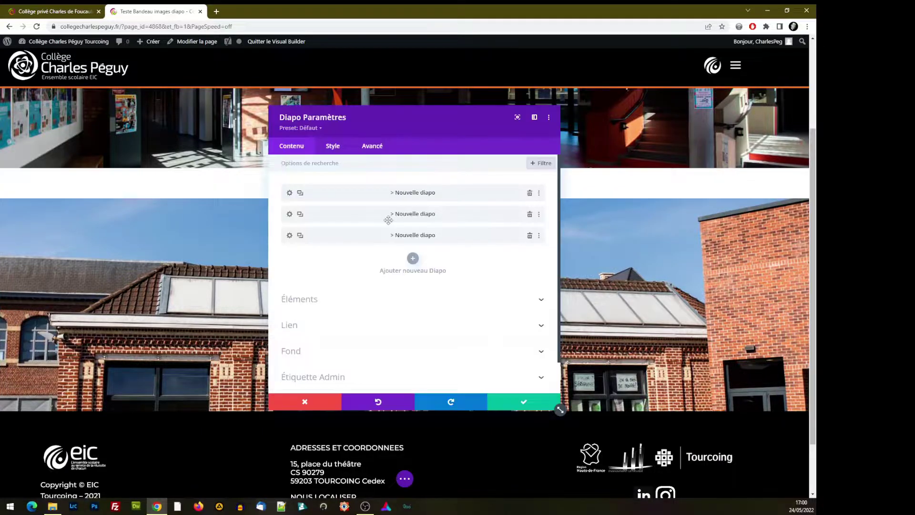
{"action": "left_click", "coordinate": [290, 235]}
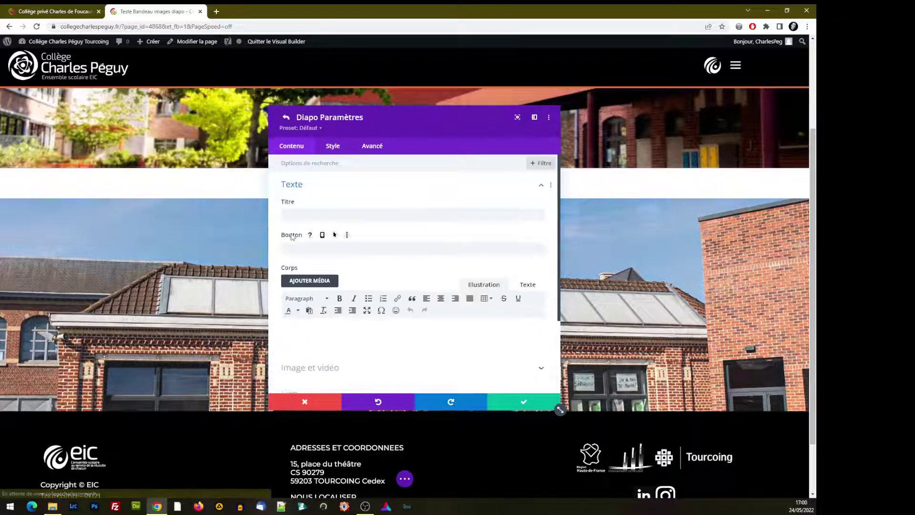
{"action": "scroll", "coordinate": [326, 334], "scroll_direction": "down", "scroll_amount": 3}
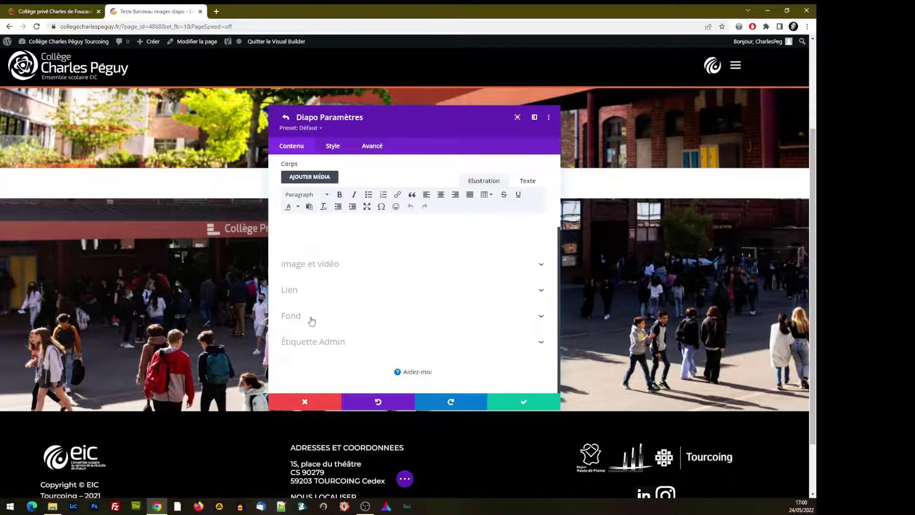
{"action": "left_click", "coordinate": [310, 320]}
{"action": "left_click", "coordinate": [391, 212]}
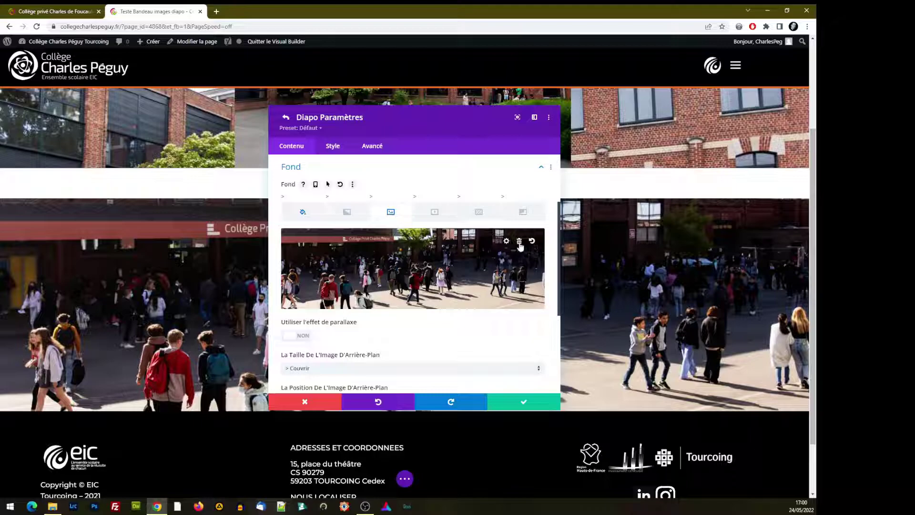
{"action": "left_click", "coordinate": [520, 245]}
{"action": "left_click", "coordinate": [411, 265]}
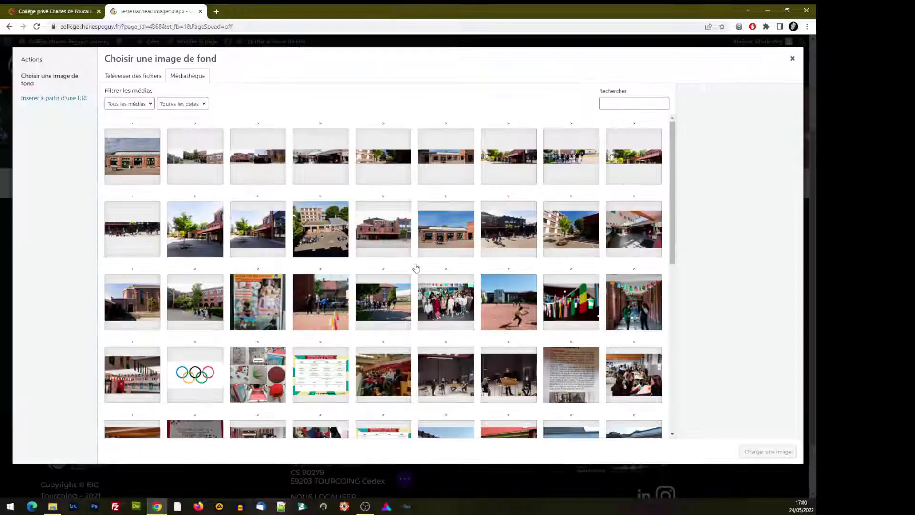
{"action": "left_click", "coordinate": [198, 159]}
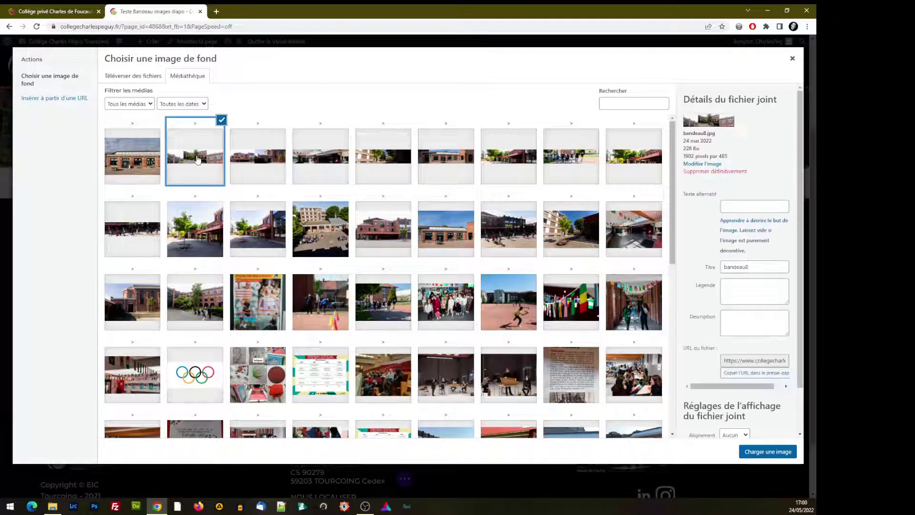
{"action": "left_click", "coordinate": [756, 449]}
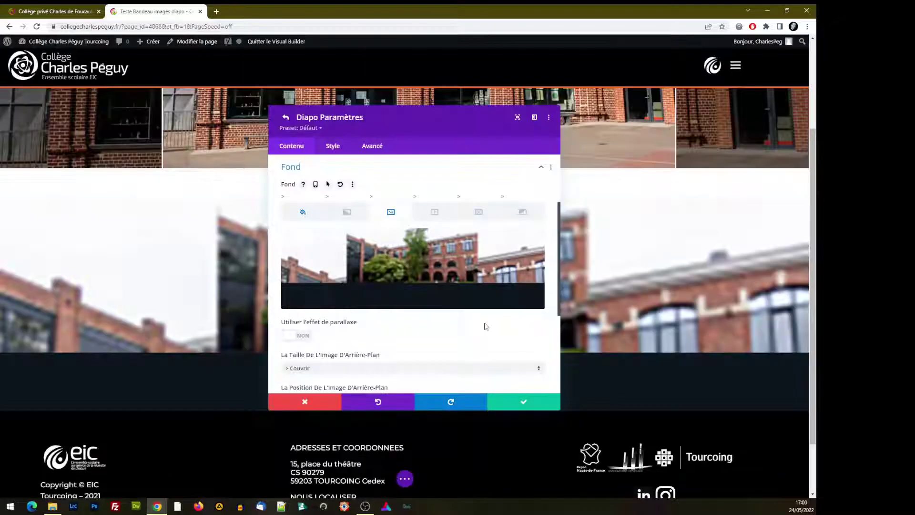
{"action": "left_click", "coordinate": [509, 408]}
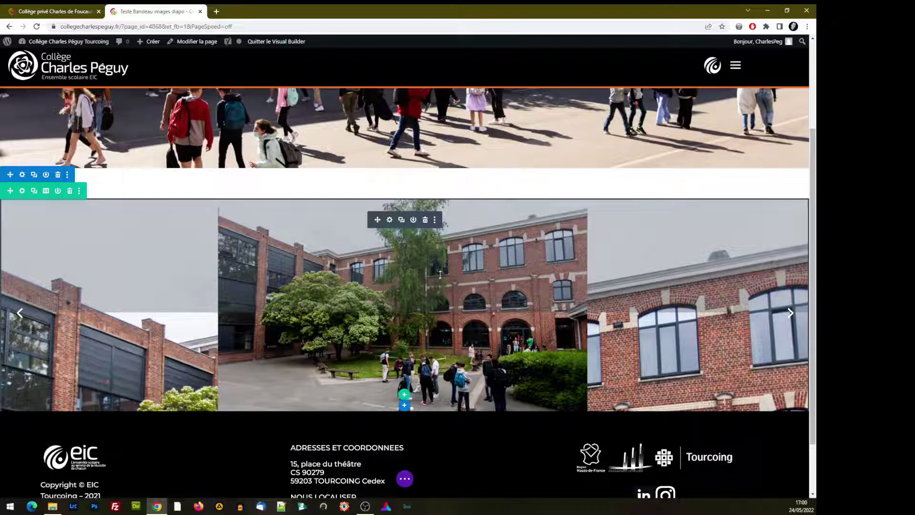
Turn on automatic animation in the new slider's style settings
{"action": "left_click", "coordinate": [390, 220]}
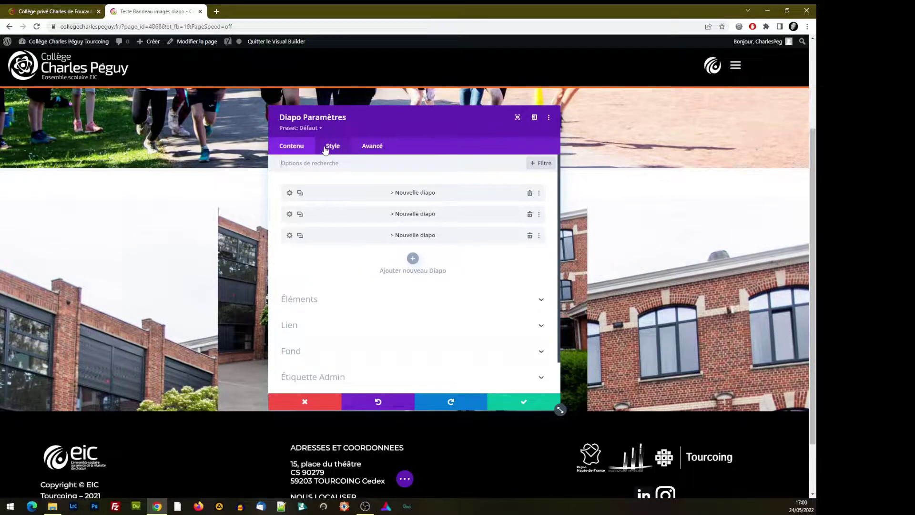
{"action": "left_click", "coordinate": [325, 150]}
{"action": "scroll", "coordinate": [443, 266], "scroll_direction": "down", "scroll_amount": 4}
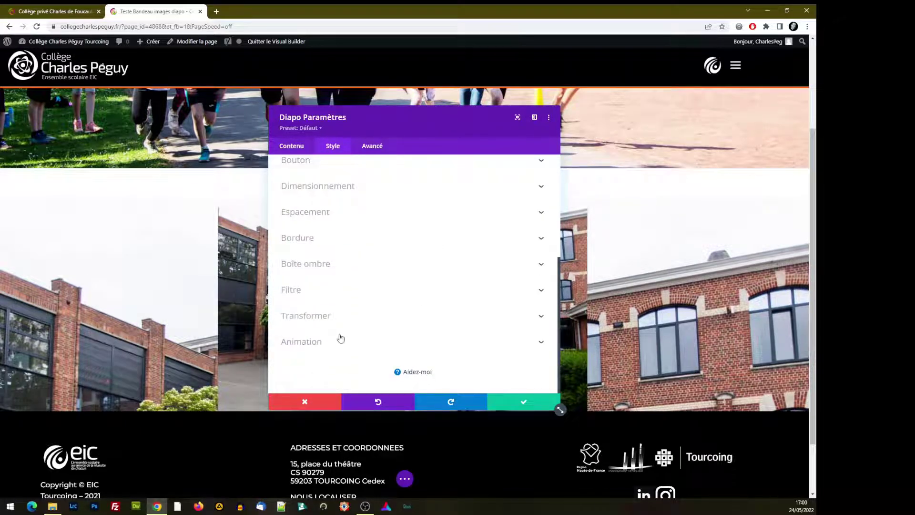
{"action": "left_click", "coordinate": [316, 343]}
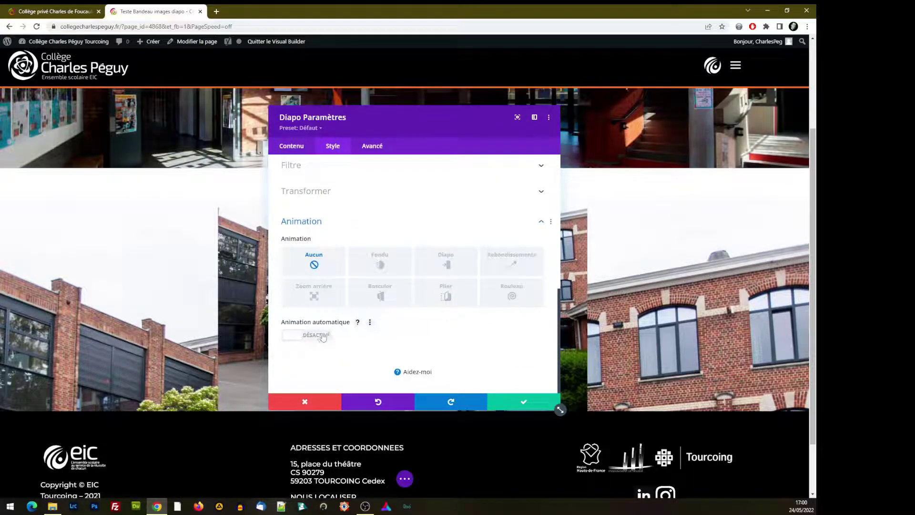
{"action": "left_click", "coordinate": [318, 337]}
{"action": "left_click", "coordinate": [319, 336]}
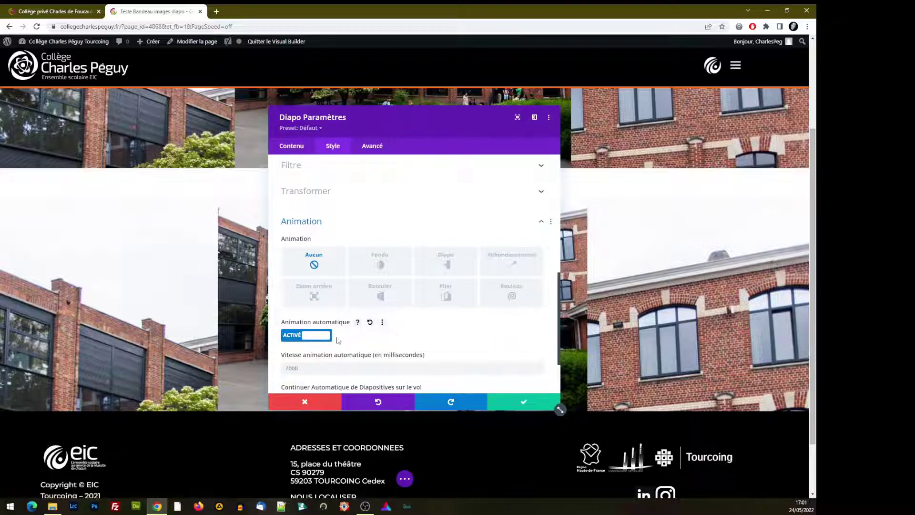
Set the slider's automatic animation speed to 4000 milliseconds and save its settings
{"action": "scroll", "coordinate": [438, 337], "scroll_direction": "down", "scroll_amount": 1}
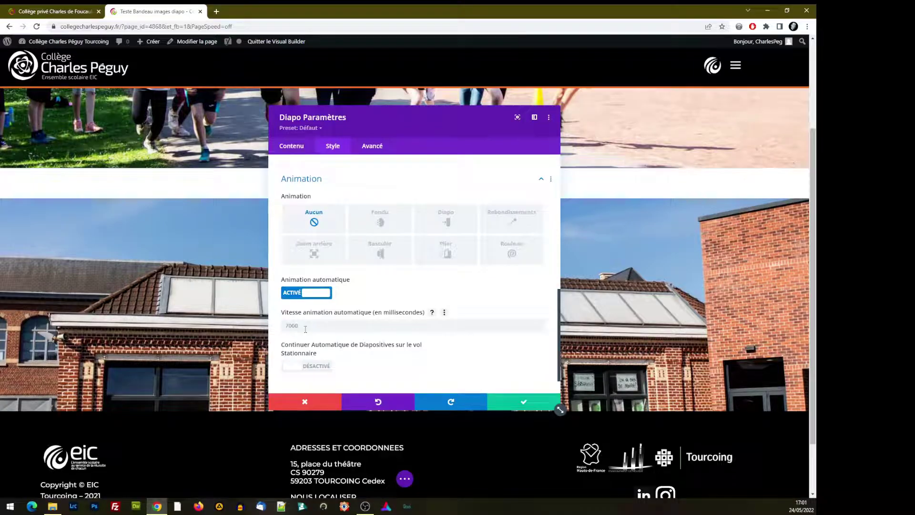
{"action": "left_click", "coordinate": [305, 327]}
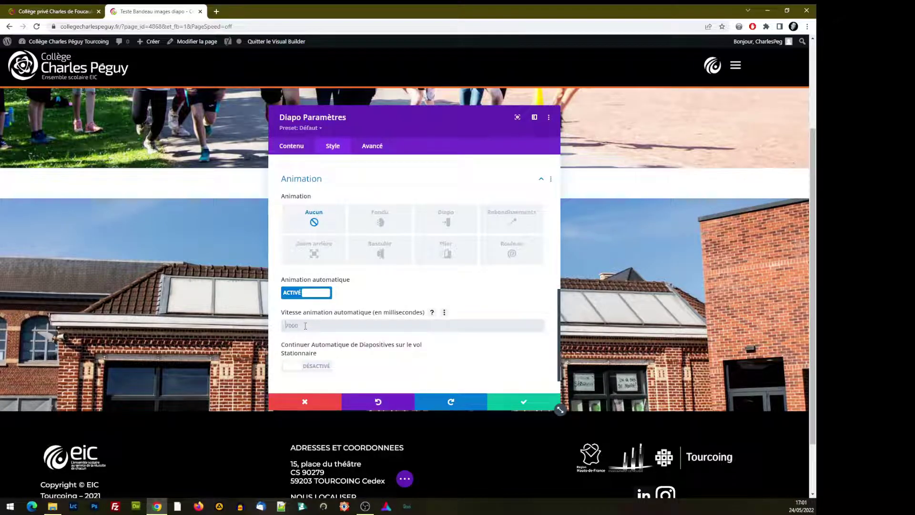
{"action": "key", "text": "Delete"}
{"action": "key", "text": "Delete"}
{"action": "key", "text": "Delete"}
{"action": "key", "text": "Delete"}
{"action": "type", "text": "4"}
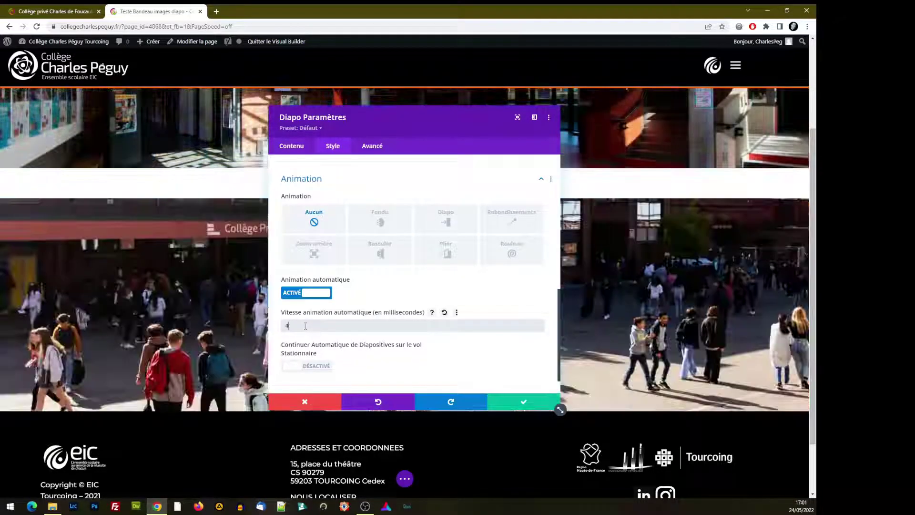
{"action": "type", "text": "000"}
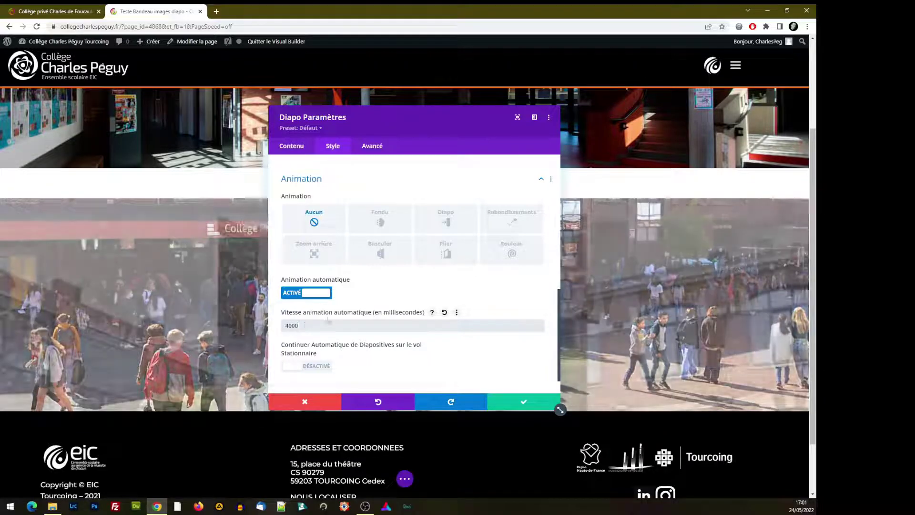
{"action": "left_click", "coordinate": [504, 405]}
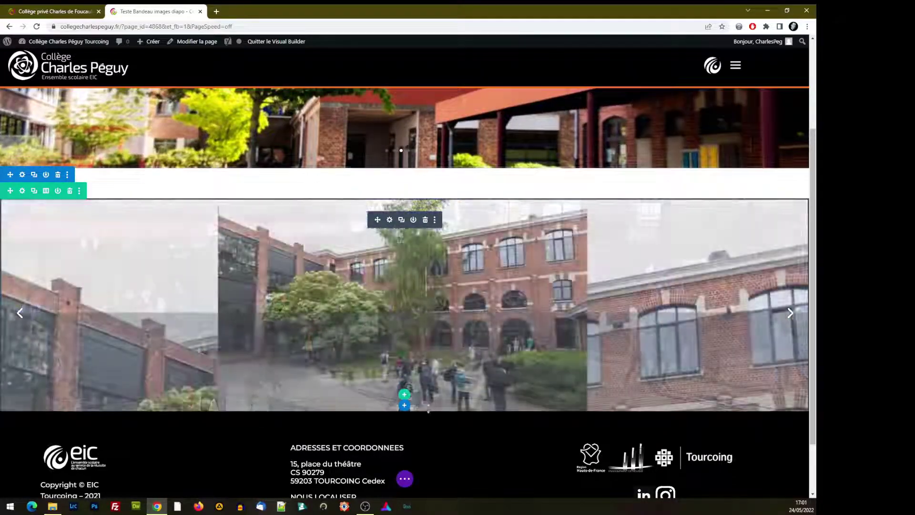
Publish the page and exit the Visual Builder
{"action": "left_click", "coordinate": [405, 478]}
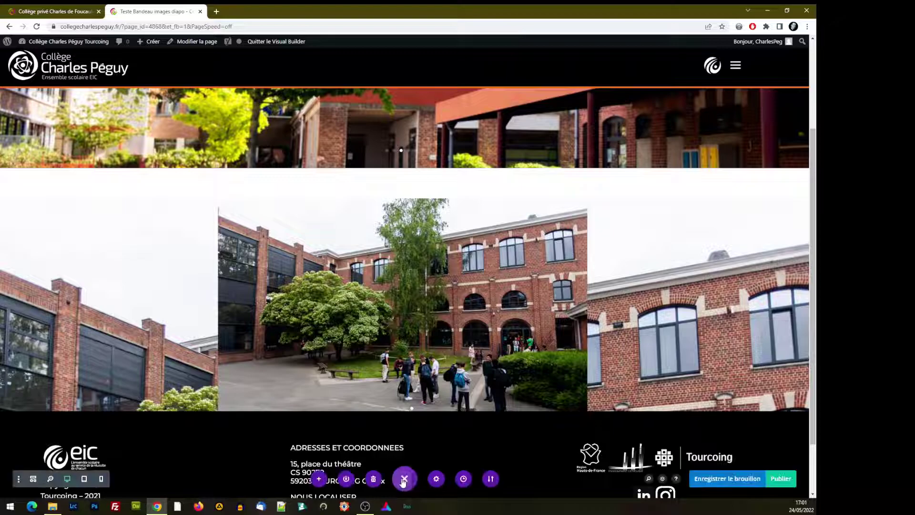
{"action": "left_click", "coordinate": [777, 479]}
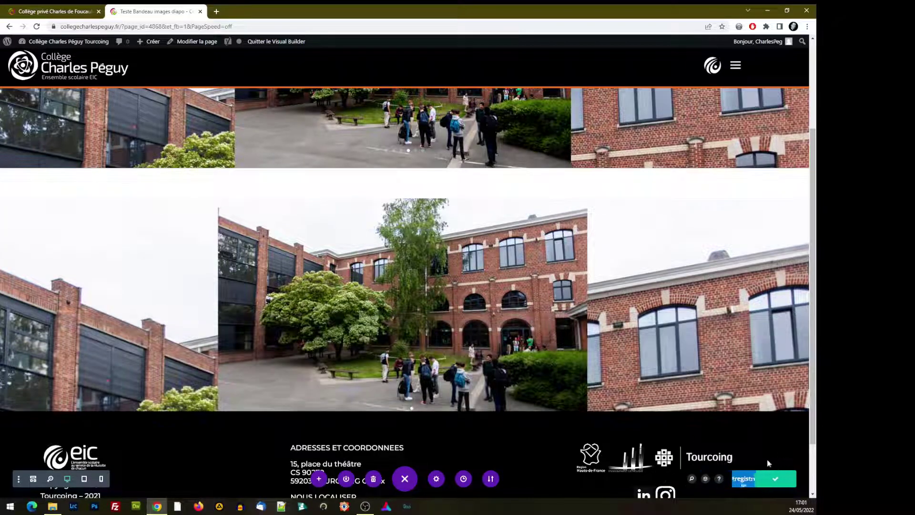
{"action": "left_click", "coordinate": [277, 42]}
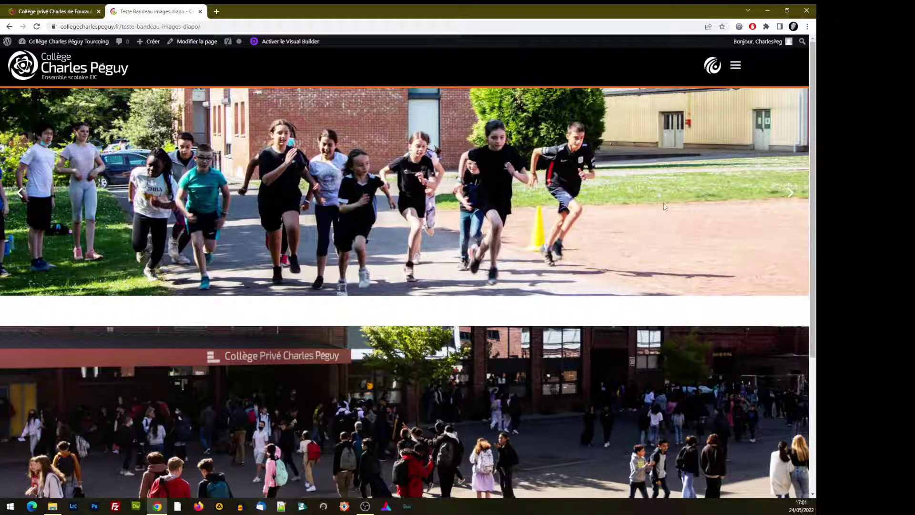
Examine the two sliders on the published page, comparing their display and slide transitions
{"action": "scroll", "coordinate": [654, 237], "scroll_direction": "down", "scroll_amount": 3}
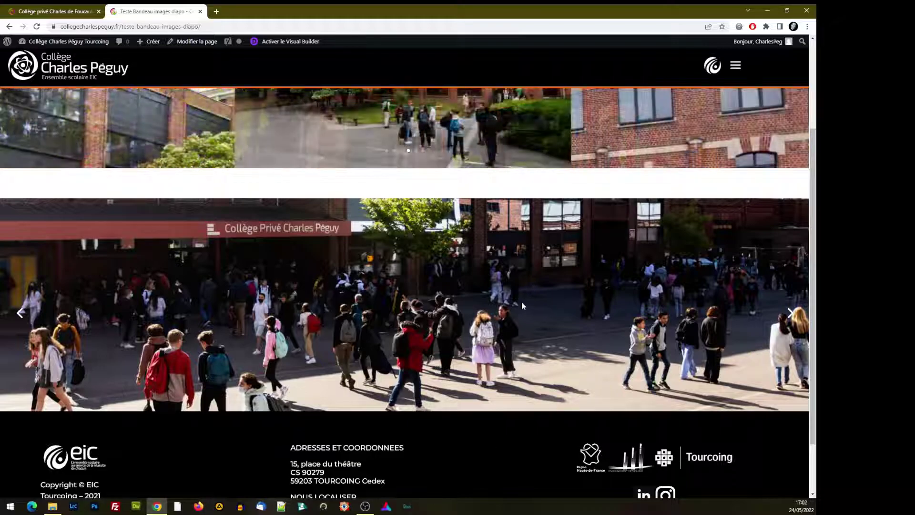
{"action": "scroll", "coordinate": [514, 305], "scroll_direction": "up", "scroll_amount": 2}
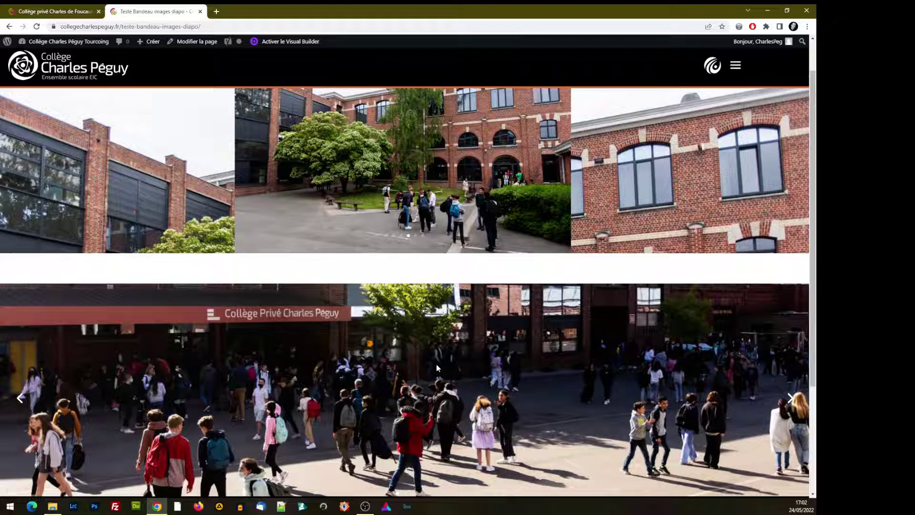
{"action": "scroll", "coordinate": [438, 368], "scroll_direction": "down", "scroll_amount": 2}
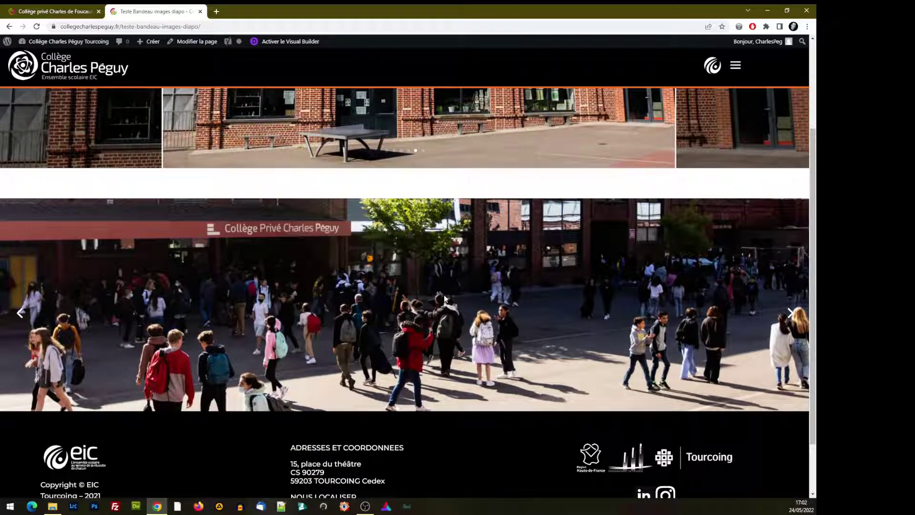
{"action": "scroll", "coordinate": [444, 298], "scroll_direction": "up", "scroll_amount": 3}
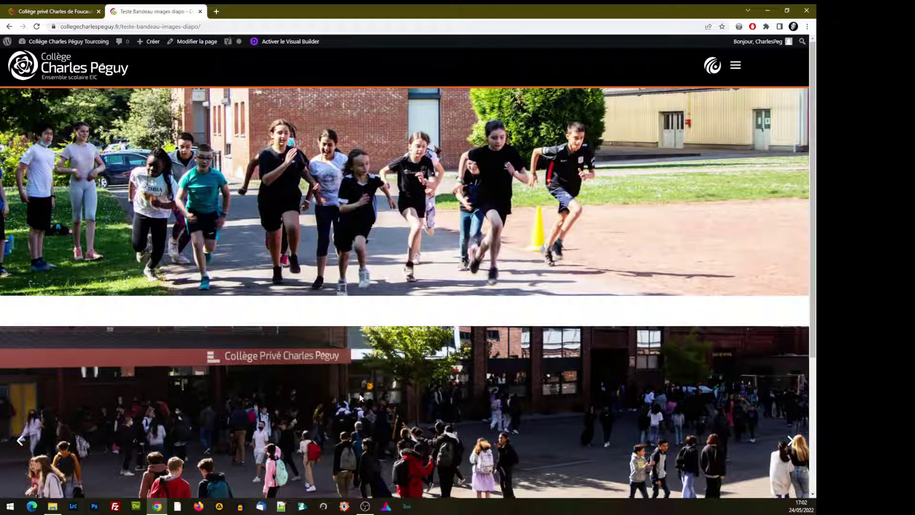
{"action": "scroll", "coordinate": [360, 394], "scroll_direction": "down", "scroll_amount": 1}
{"action": "scroll", "coordinate": [360, 398], "scroll_direction": "down", "scroll_amount": 1}
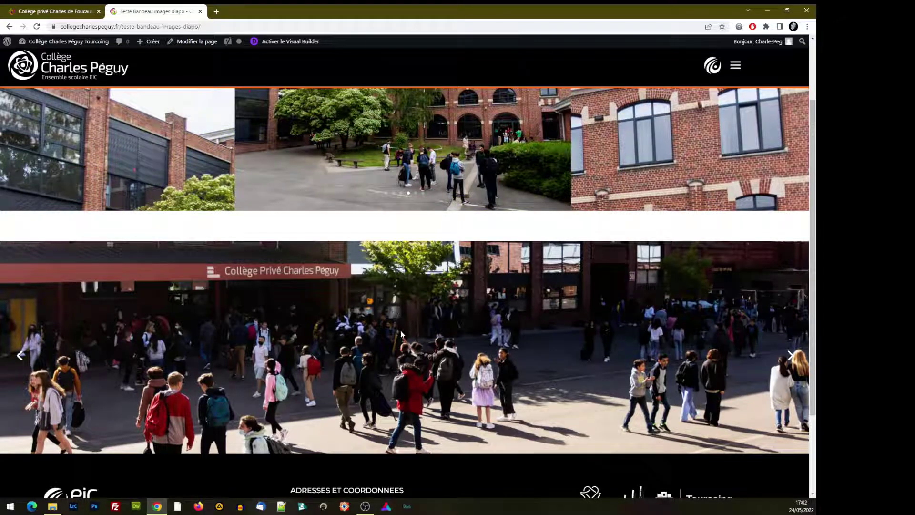
{"action": "scroll", "coordinate": [420, 346], "scroll_direction": "up", "scroll_amount": 2}
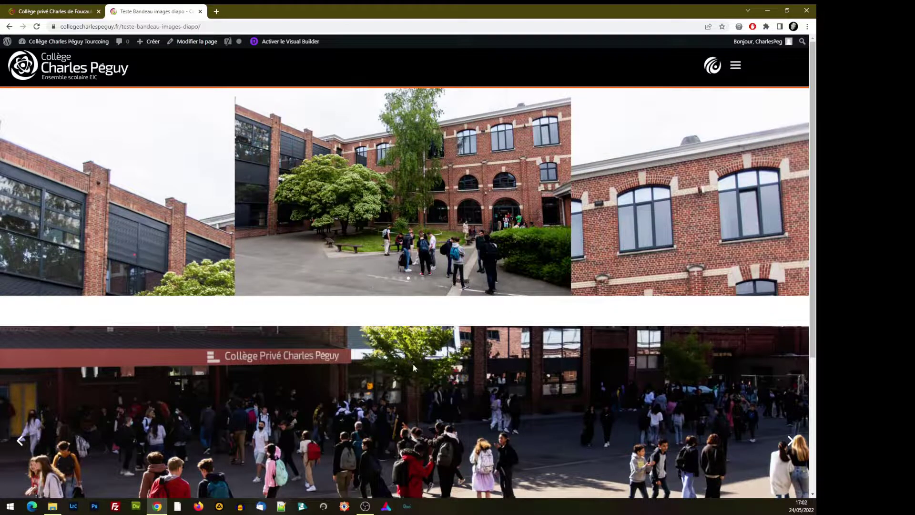
{"action": "scroll", "coordinate": [413, 368], "scroll_direction": "down", "scroll_amount": 2}
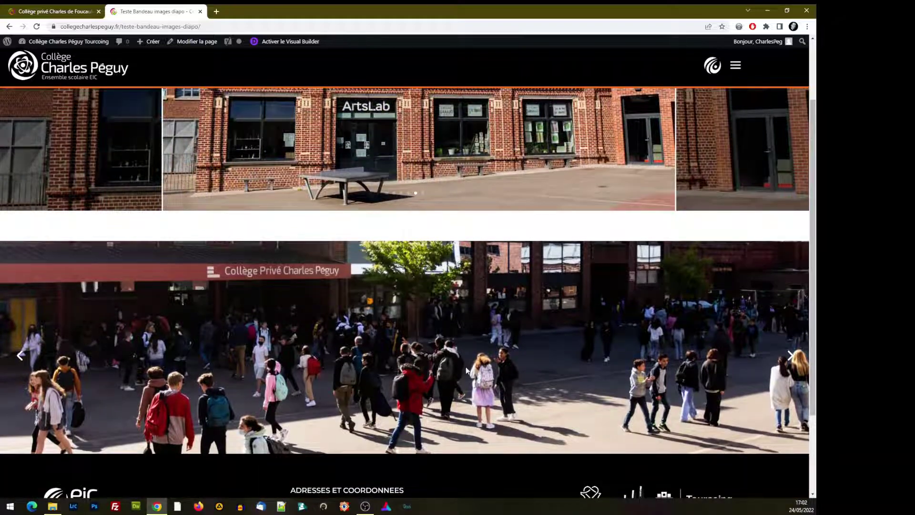
{"action": "scroll", "coordinate": [466, 368], "scroll_direction": "up", "scroll_amount": 2}
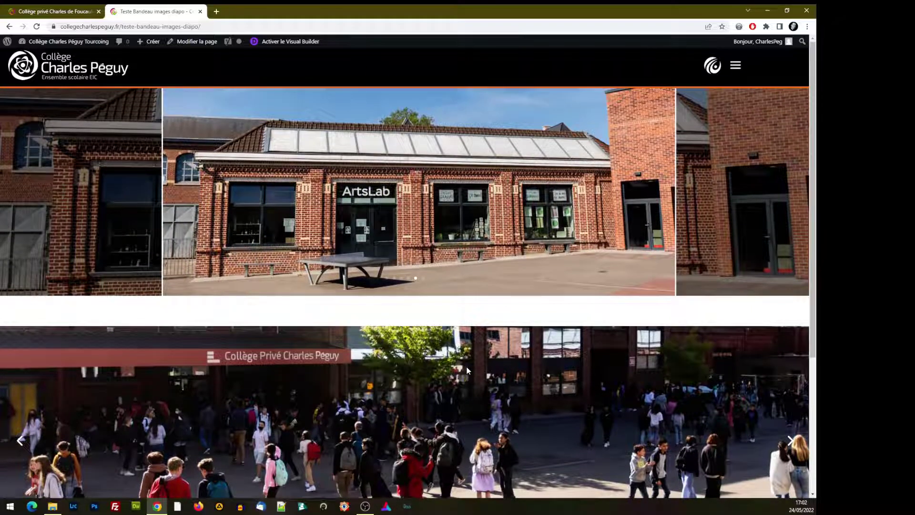
{"action": "scroll", "coordinate": [451, 377], "scroll_direction": "down", "scroll_amount": 3}
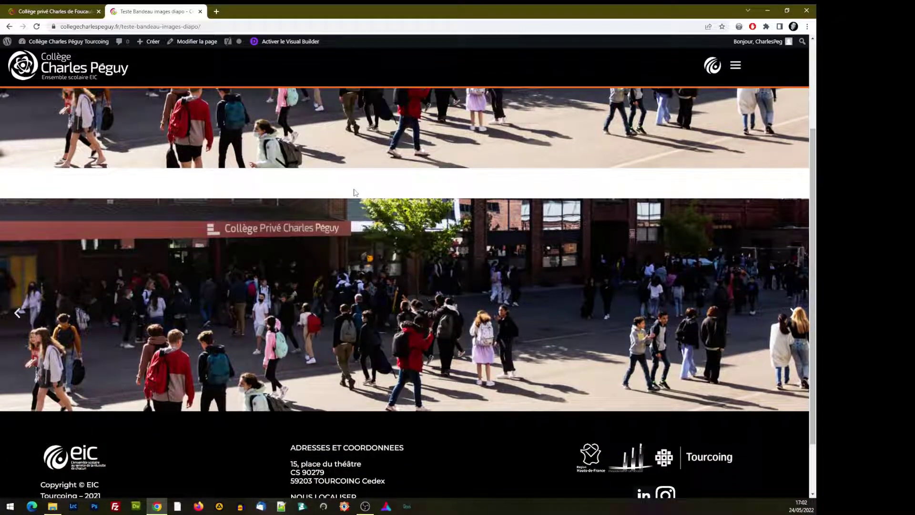
Reopen the page in the Visual Builder and give the new slider's first slide the title "Votre titre"
{"action": "left_click", "coordinate": [295, 43]}
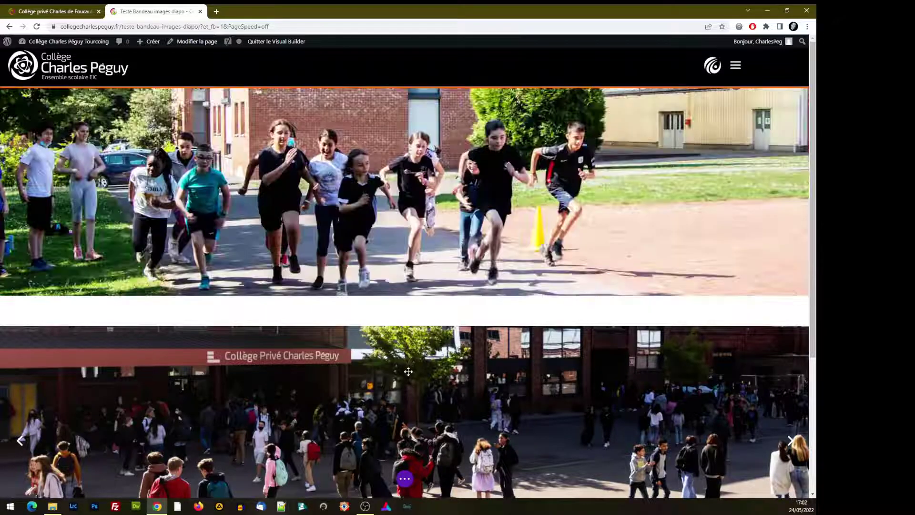
{"action": "scroll", "coordinate": [440, 347], "scroll_direction": "down", "scroll_amount": 2}
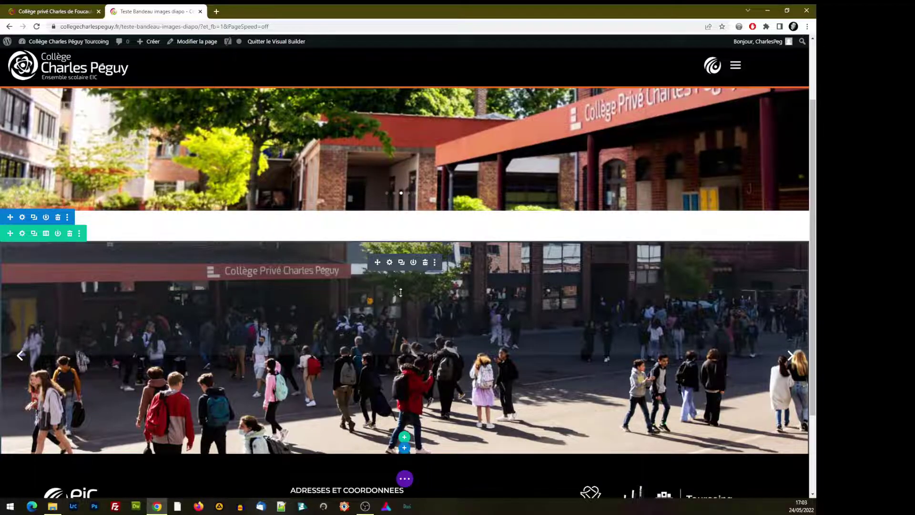
{"action": "left_click", "coordinate": [391, 263]}
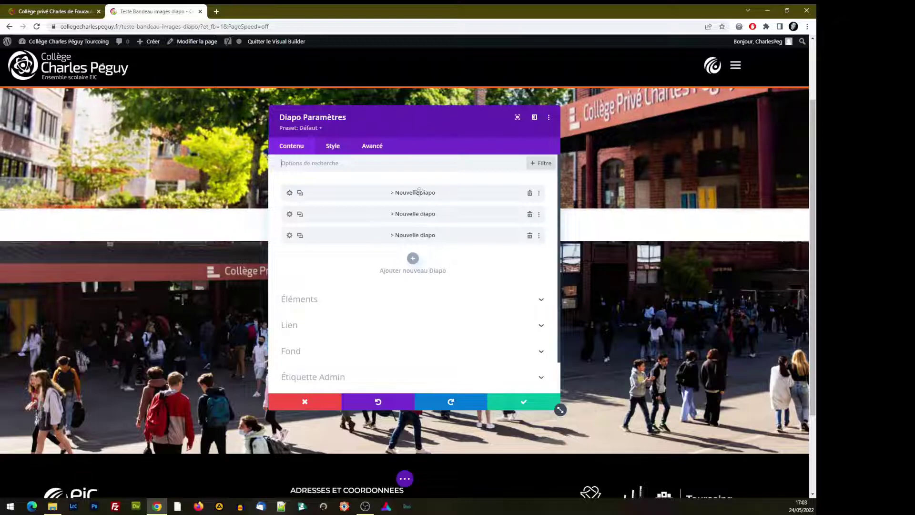
{"action": "left_click", "coordinate": [290, 193]}
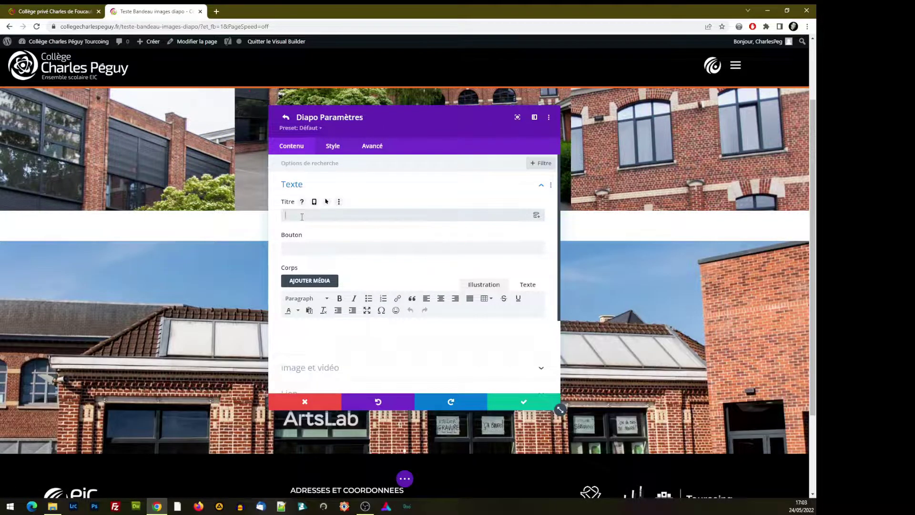
{"action": "type", "text": "Vo"}
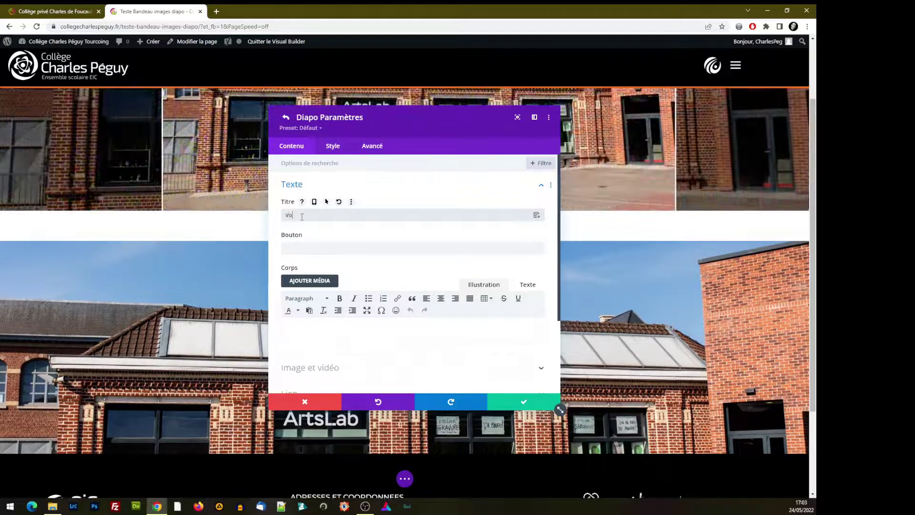
{"action": "type", "text": "tre titre"}
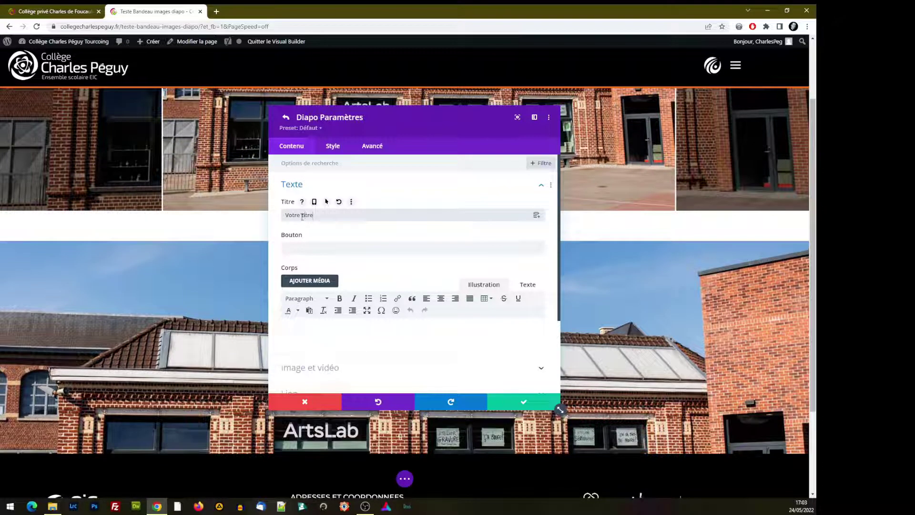
Add a "Clic" button and the body text "Texte" to the slide, and save the slide and slider settings
{"action": "left_click", "coordinate": [314, 248]}
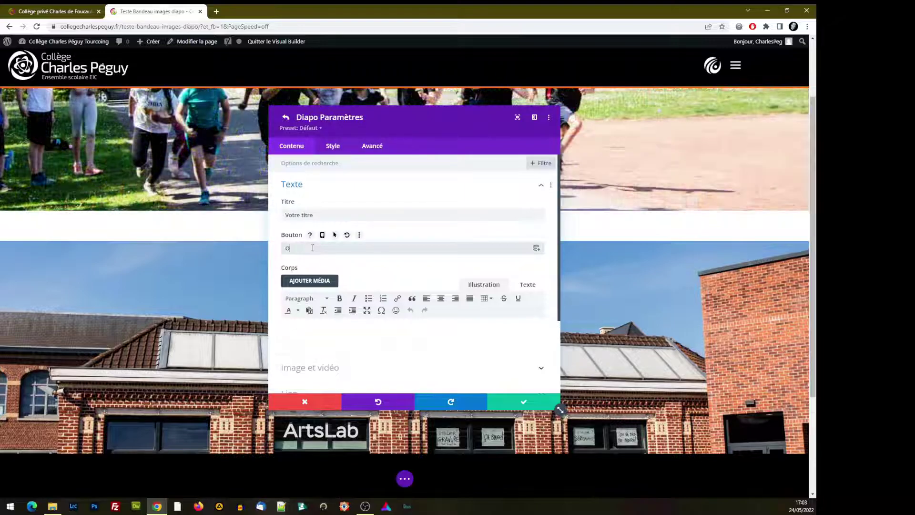
{"action": "type", "text": "o"}
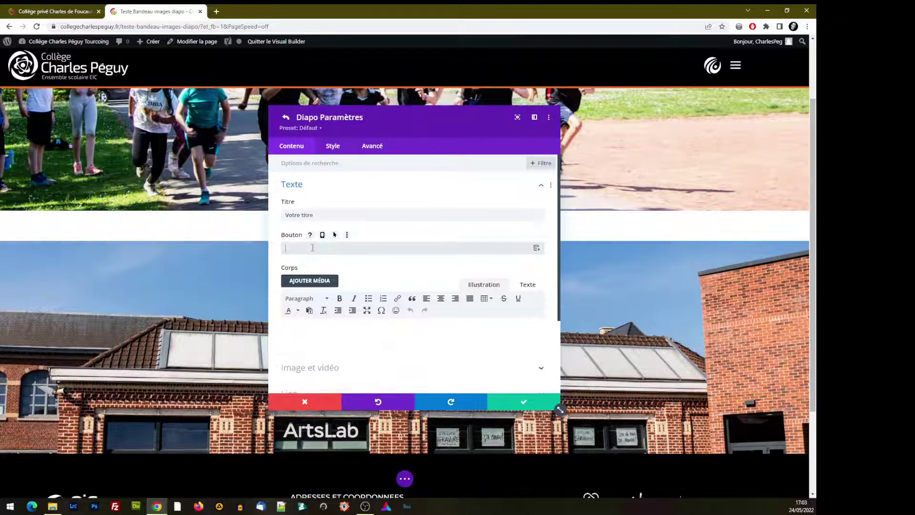
{"action": "type", "text": "lic"}
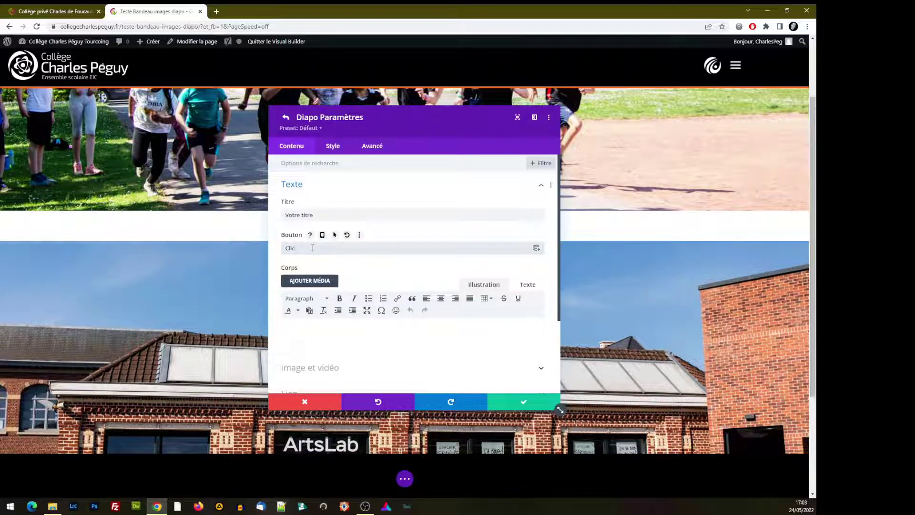
{"action": "left_click", "coordinate": [345, 335]}
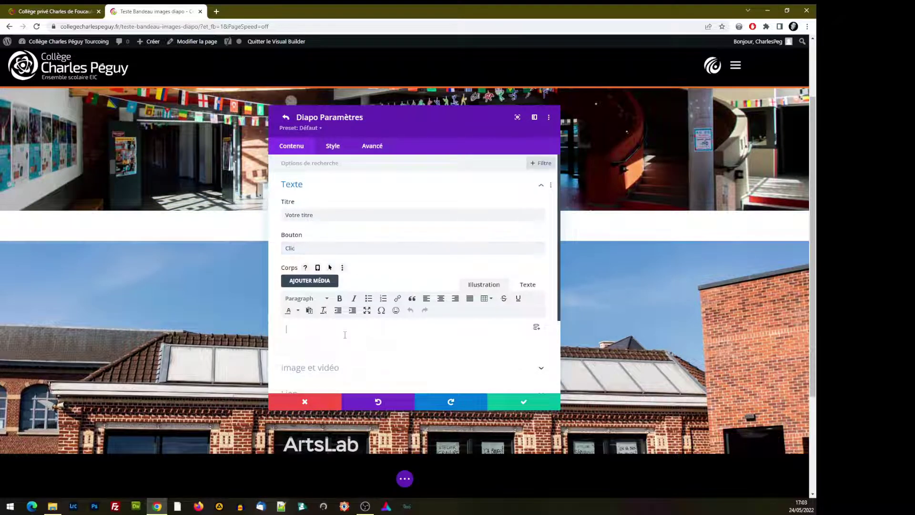
{"action": "scroll", "coordinate": [345, 335], "scroll_direction": "down", "scroll_amount": 1}
{"action": "type", "text": "Texte"}
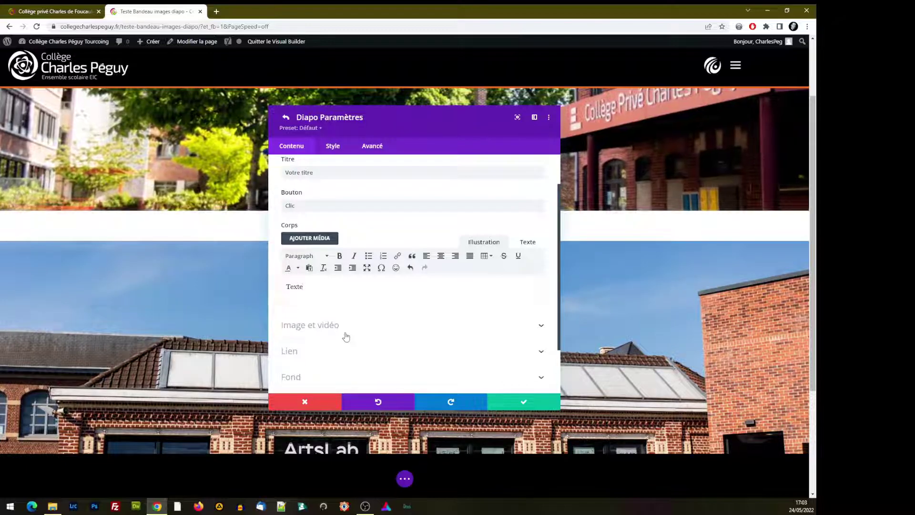
{"action": "left_click", "coordinate": [525, 403]}
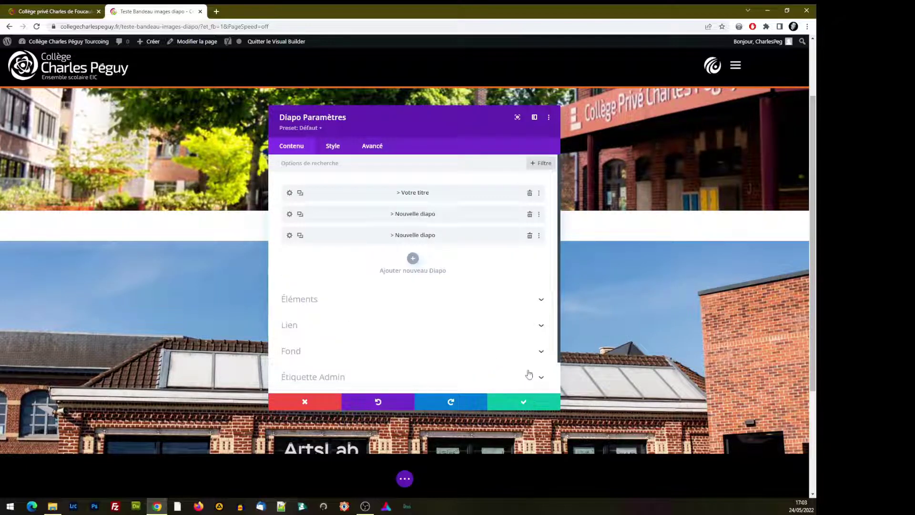
{"action": "left_click", "coordinate": [518, 403]}
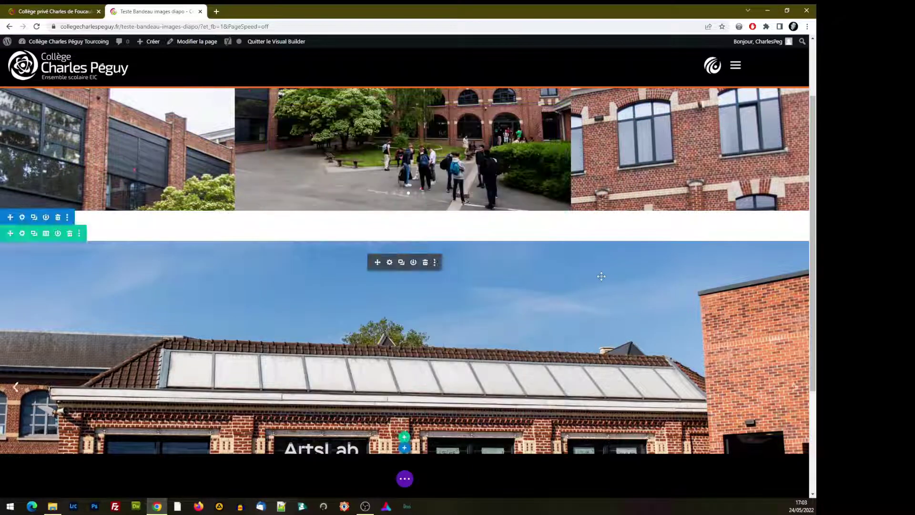
Display the slide titled "Votre titre" in the slider and open the slider's spacing style settings, keeping the slide text uncovered
{"action": "scroll", "coordinate": [501, 247], "scroll_direction": "down", "scroll_amount": 2}
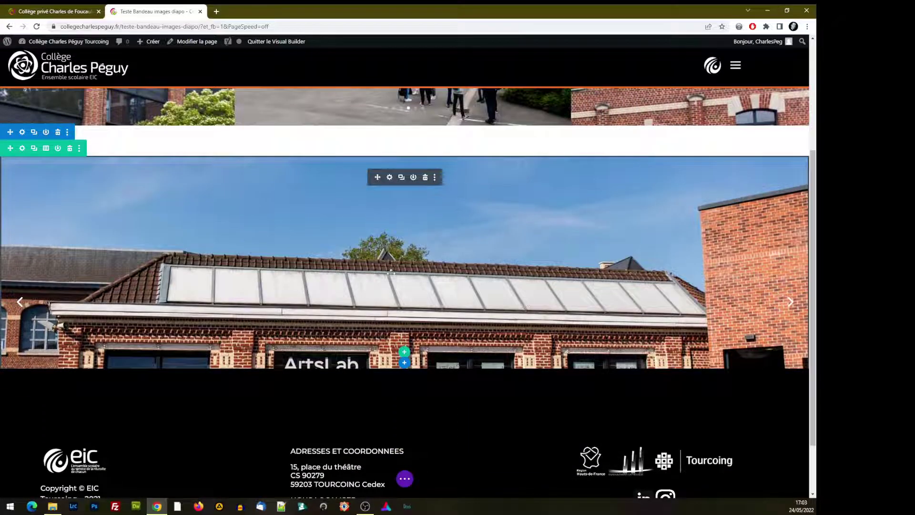
{"action": "left_click", "coordinate": [21, 305]}
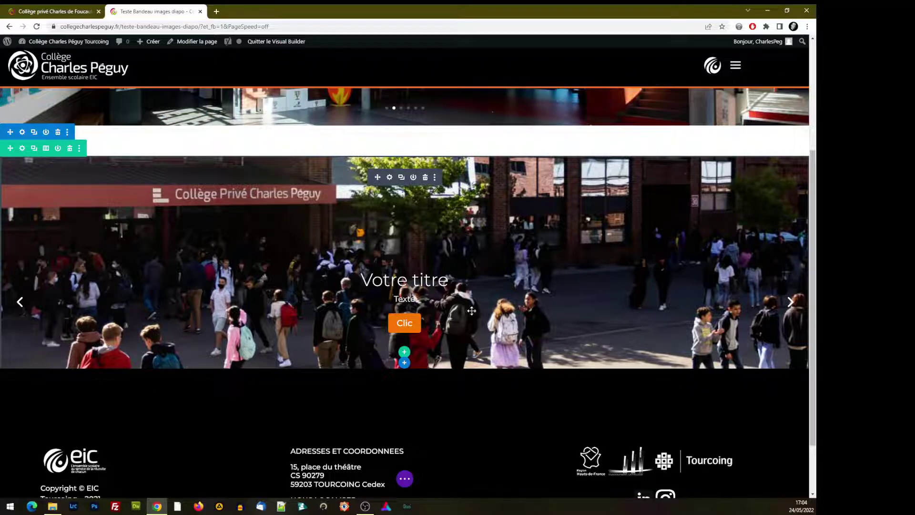
{"action": "left_click", "coordinate": [390, 177]}
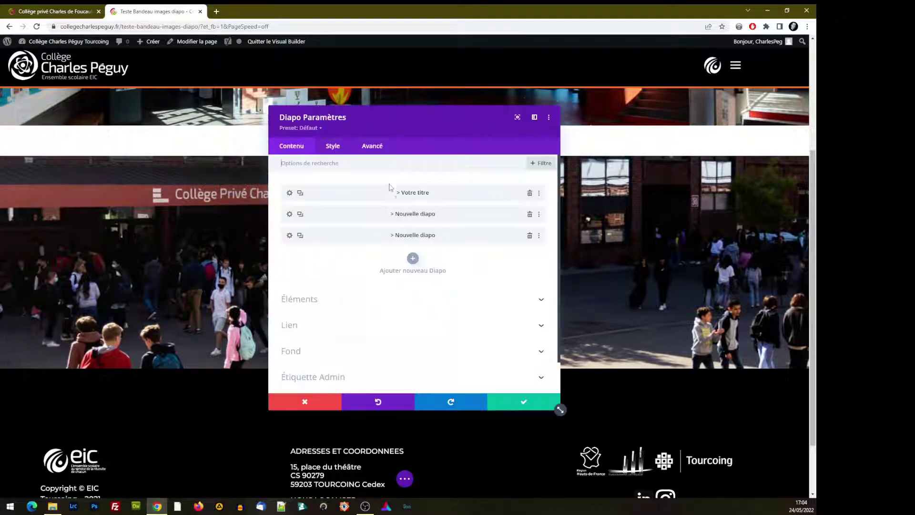
{"action": "left_click", "coordinate": [331, 147]}
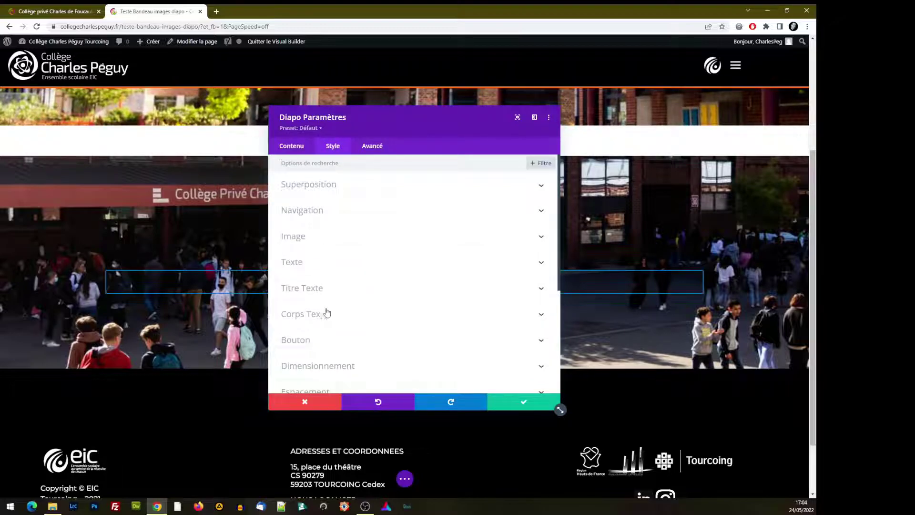
{"action": "scroll", "coordinate": [328, 311], "scroll_direction": "down", "scroll_amount": 3}
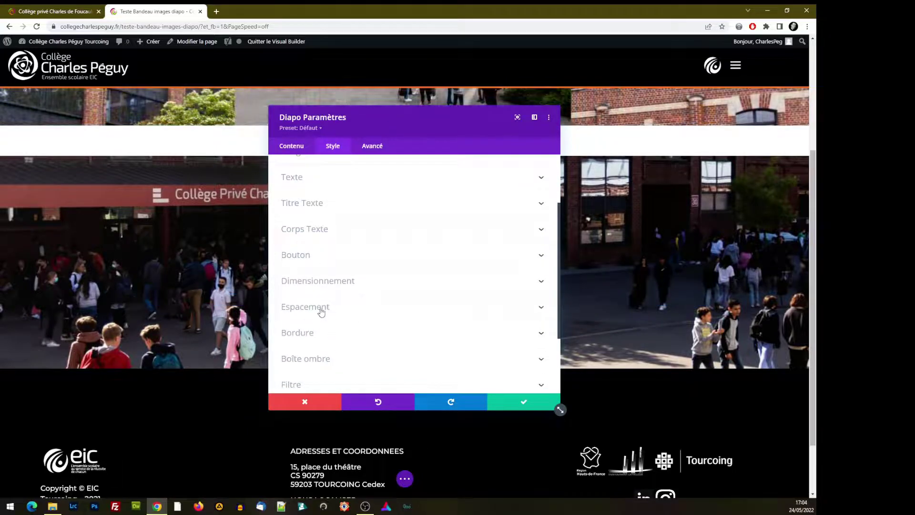
{"action": "left_click", "coordinate": [321, 309]}
{"action": "left_click_drag", "start_coordinate": [397, 112], "coordinate": [628, 149]}
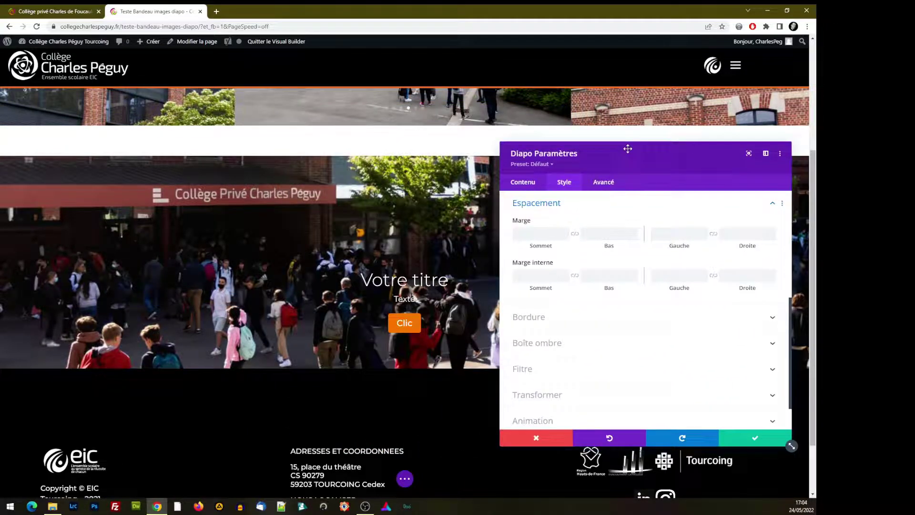
Try top inner margins of 20px and 50px on the slider
{"action": "left_click", "coordinate": [534, 234]}
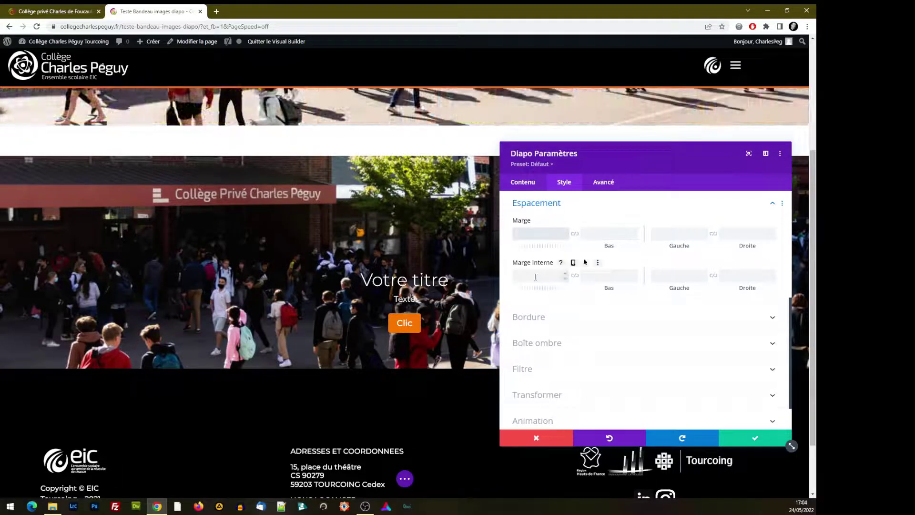
{"action": "type", "text": "20"}
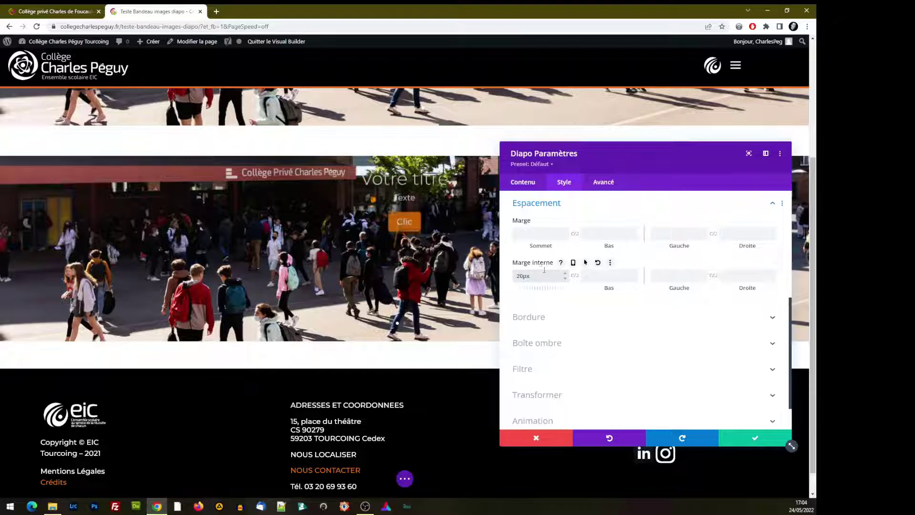
{"action": "left_click_drag", "start_coordinate": [536, 276], "coordinate": [516, 275]}
{"action": "type", "text": "50px"}
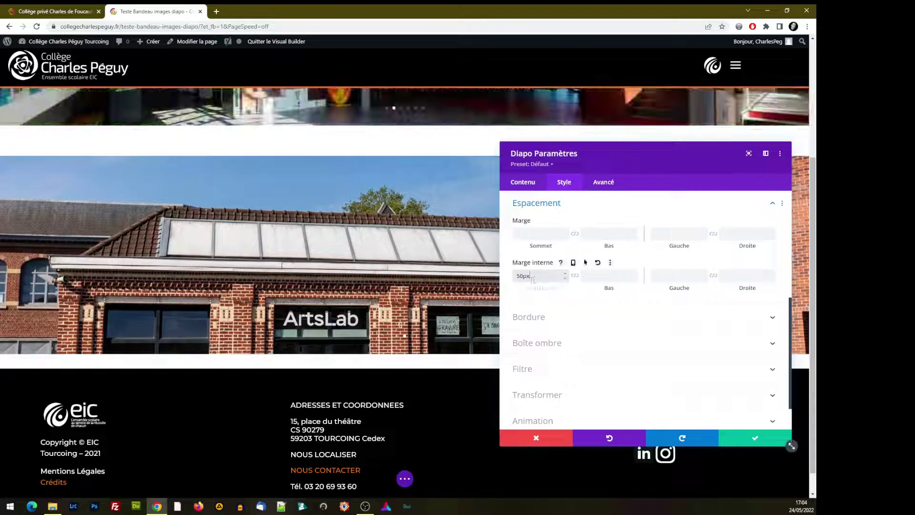
Set the slider's top inner margin to 120px and save its settings
{"action": "left_click_drag", "start_coordinate": [536, 276], "coordinate": [504, 277]}
{"action": "type", "text": "120px"}
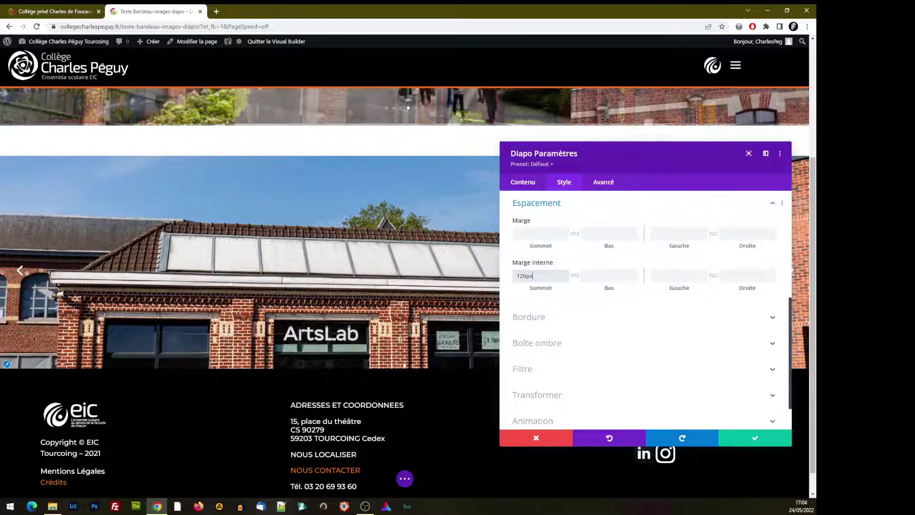
{"action": "scroll", "coordinate": [323, 201], "scroll_direction": "up", "scroll_amount": 2}
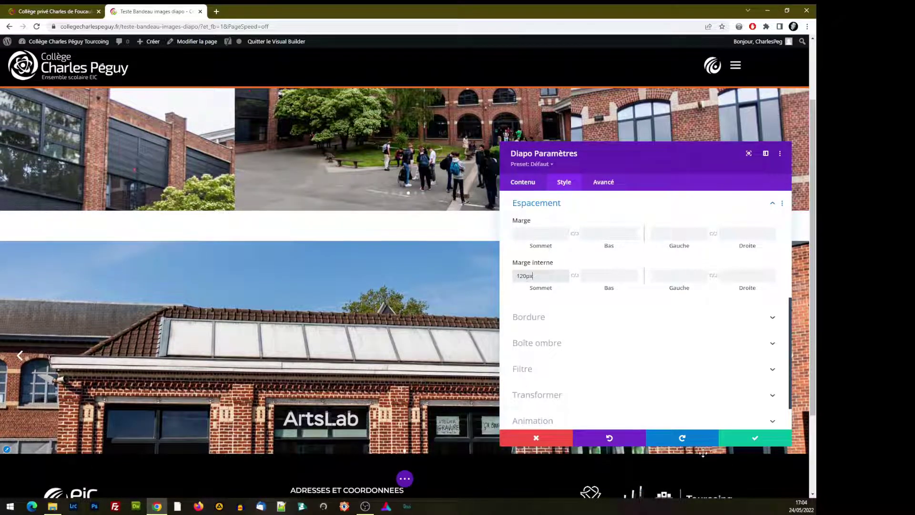
{"action": "left_click", "coordinate": [748, 437]}
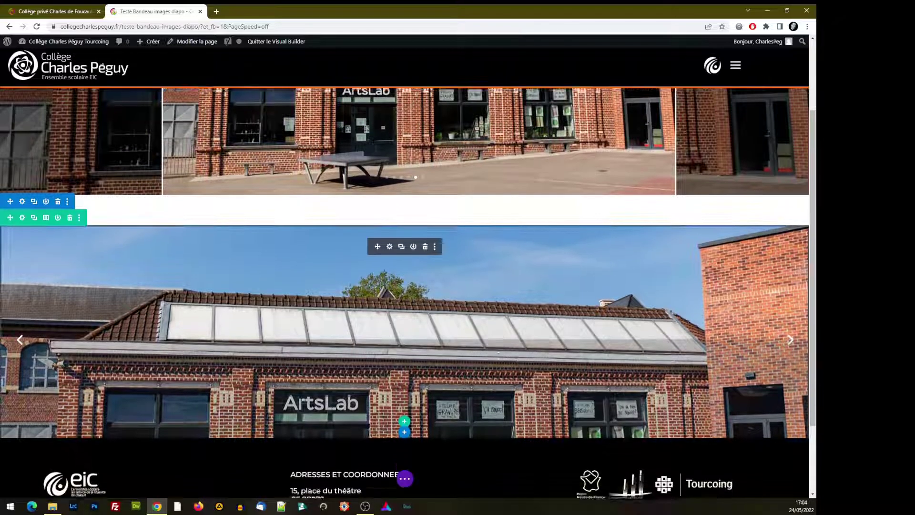
Browse through the slider's slides to check the text placement on the slide titled "Votre titre"
{"action": "scroll", "coordinate": [52, 181], "scroll_direction": "down", "scroll_amount": 1}
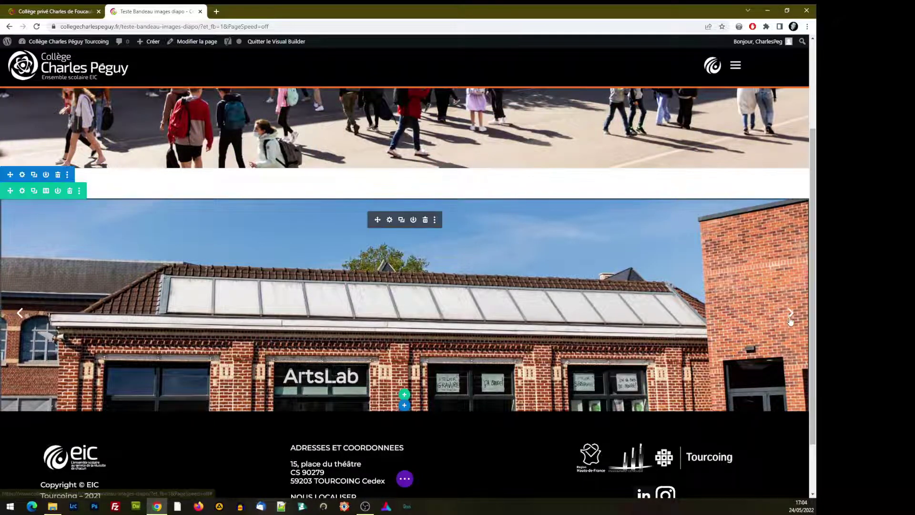
{"action": "left_click", "coordinate": [790, 315]}
{"action": "left_click", "coordinate": [791, 315]}
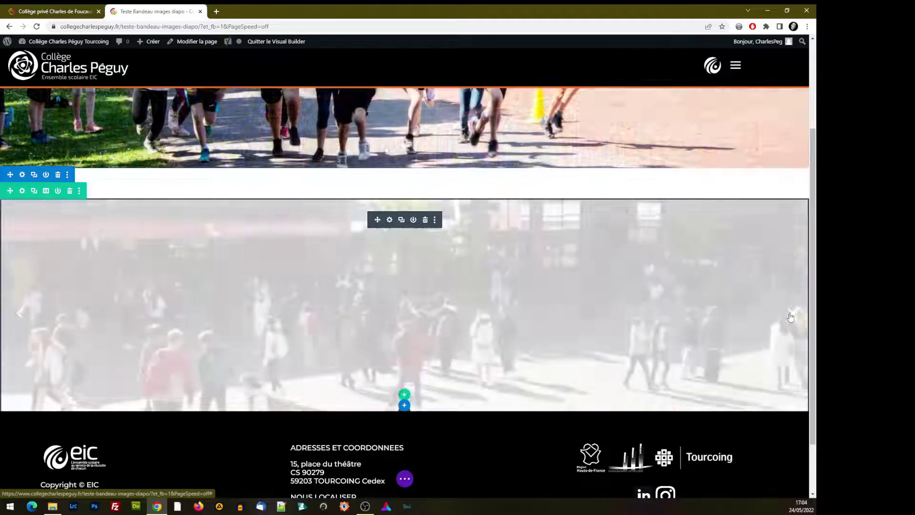
{"action": "left_click", "coordinate": [791, 315]}
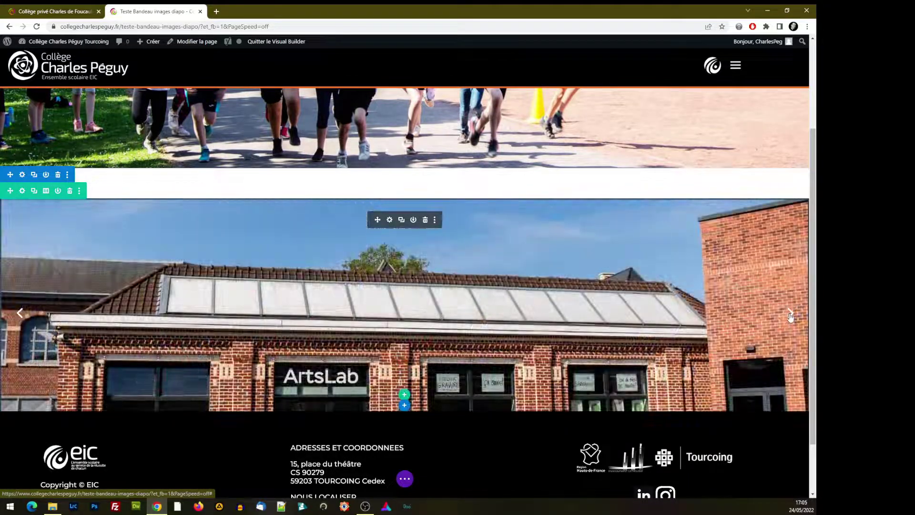
{"action": "left_click", "coordinate": [26, 319]}
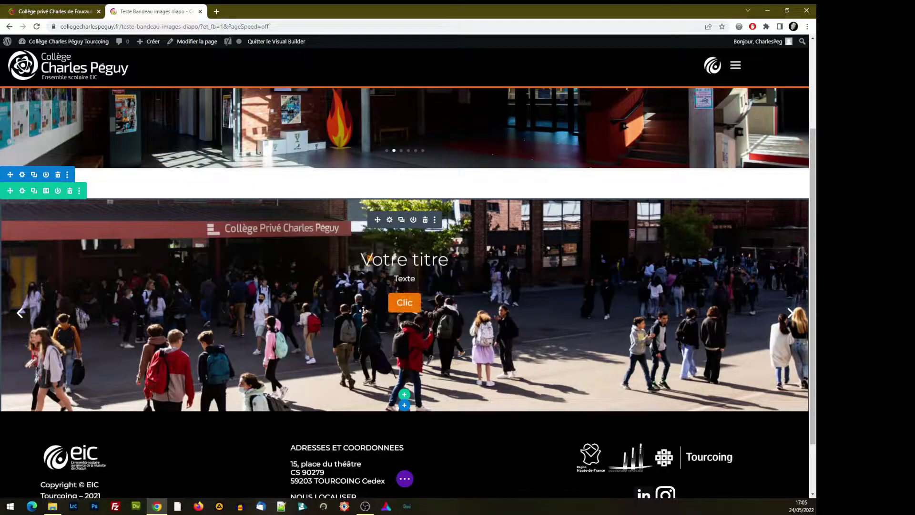